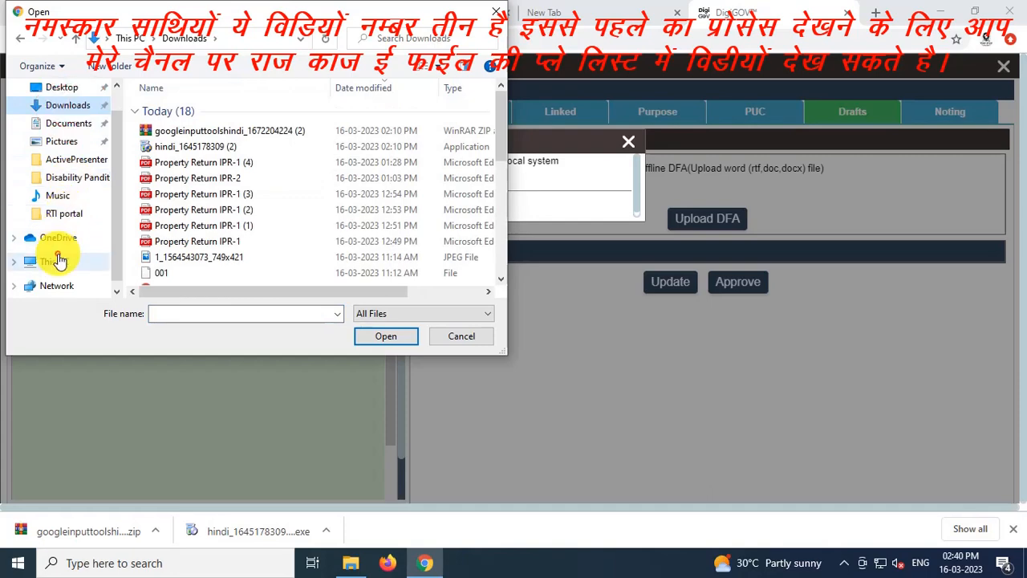
# Browse to the I:\Kailash G IA\Disability Pandit Din dayal folder
pyautogui.click(54, 261)
pyautogui.click(16, 250)
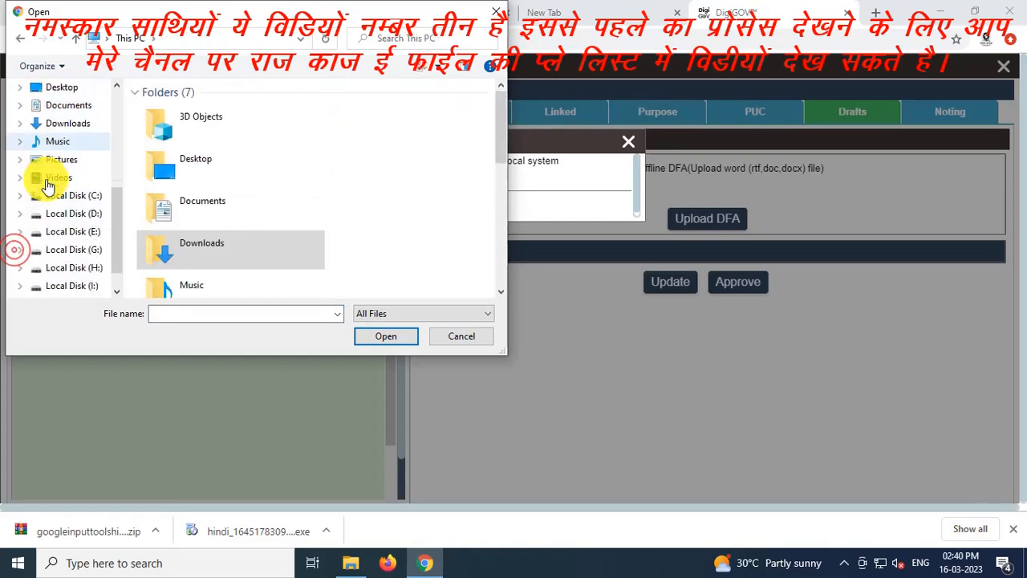
pyautogui.click(66, 232)
pyautogui.click(72, 249)
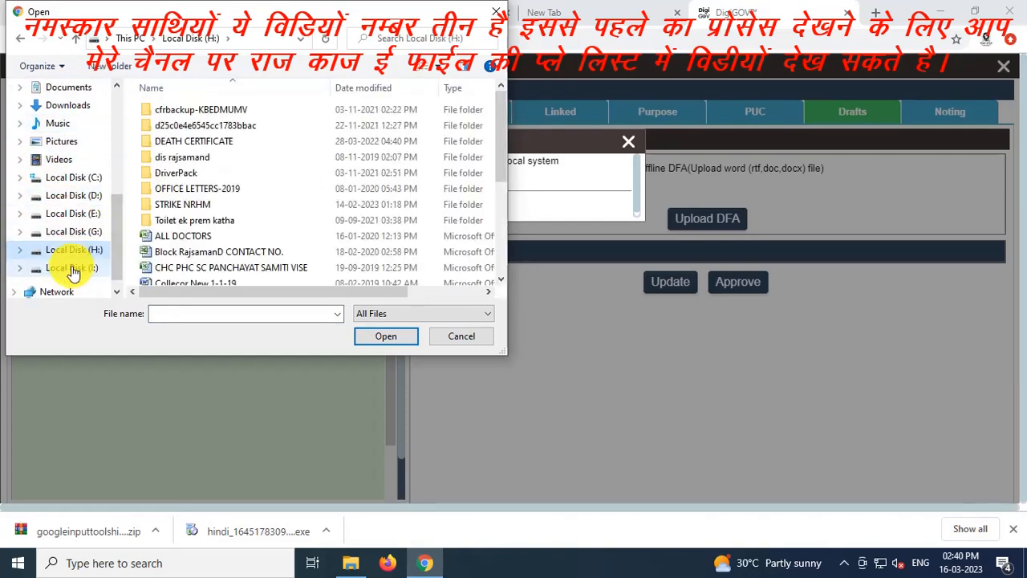
pyautogui.click(69, 267)
pyautogui.click(187, 237)
pyautogui.doubleClick(187, 236)
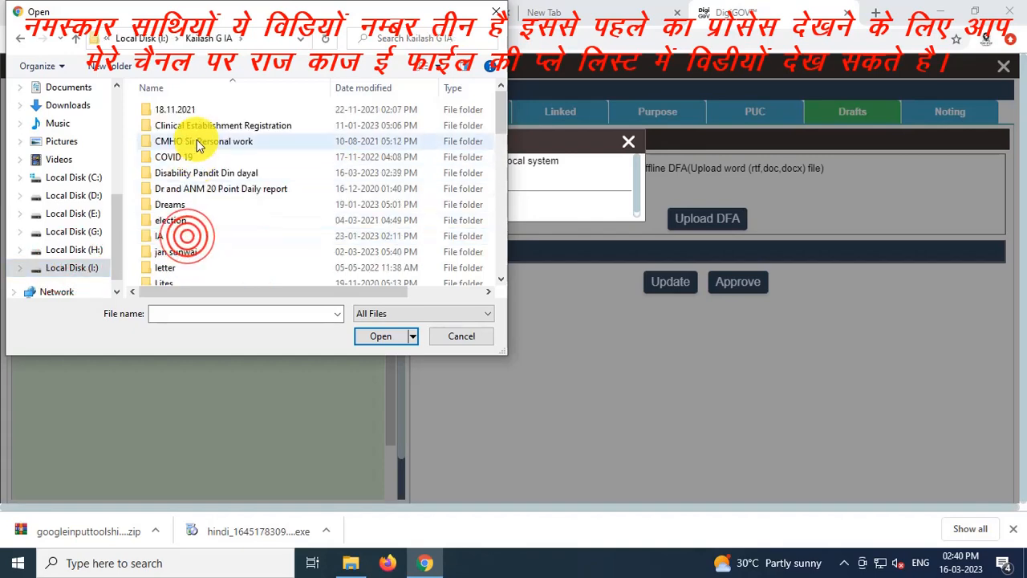
pyautogui.doubleClick(208, 173)
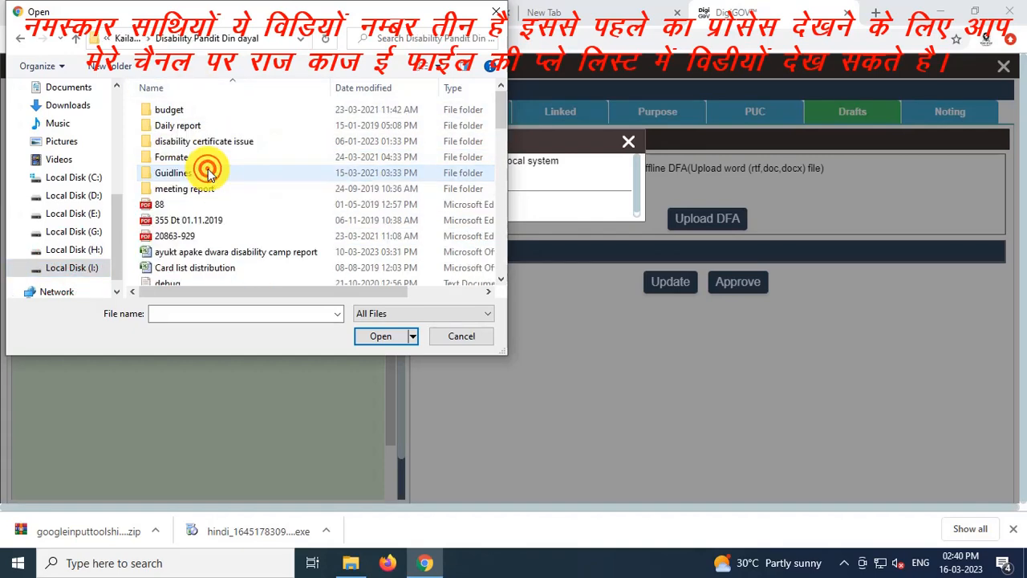
pyautogui.scroll(-12, 201, 201)
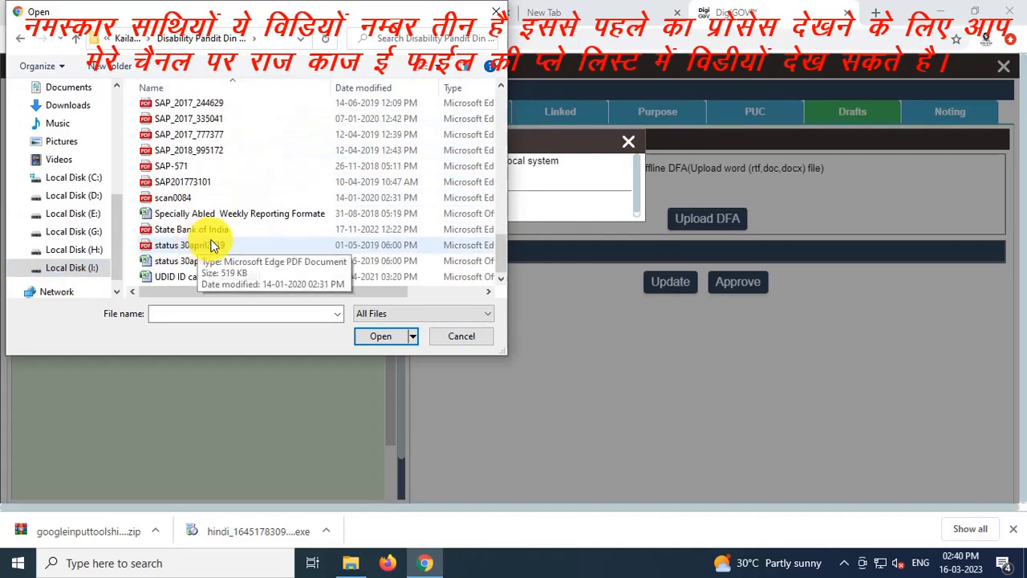
pyautogui.scroll(3, 212, 233)
pyautogui.scroll(-3, 213, 231)
pyautogui.scroll(5, 233, 257)
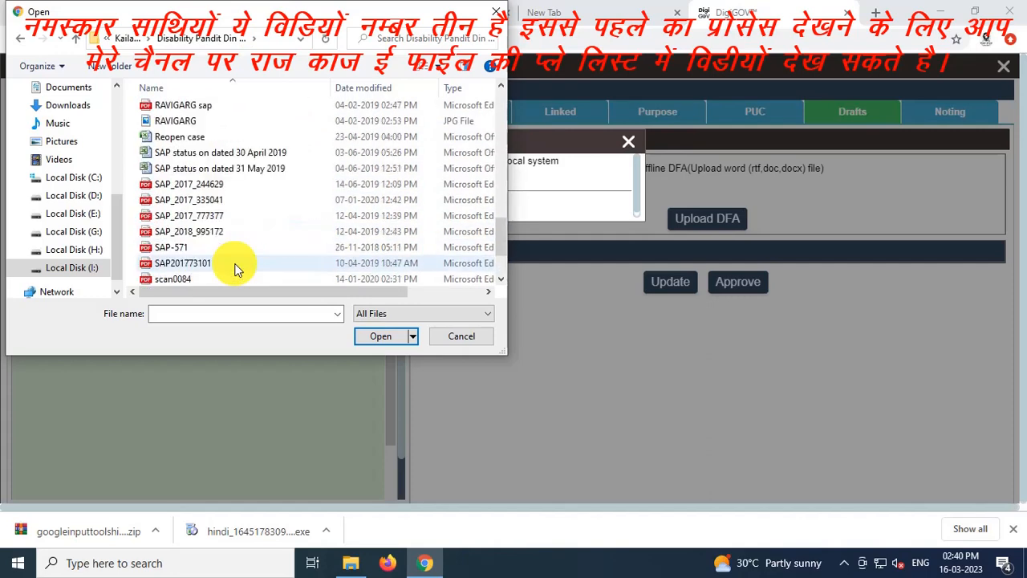
# Select Letter 2023 for esign.docx and upload it as the e-file's offline DFA
pyautogui.click(198, 122)
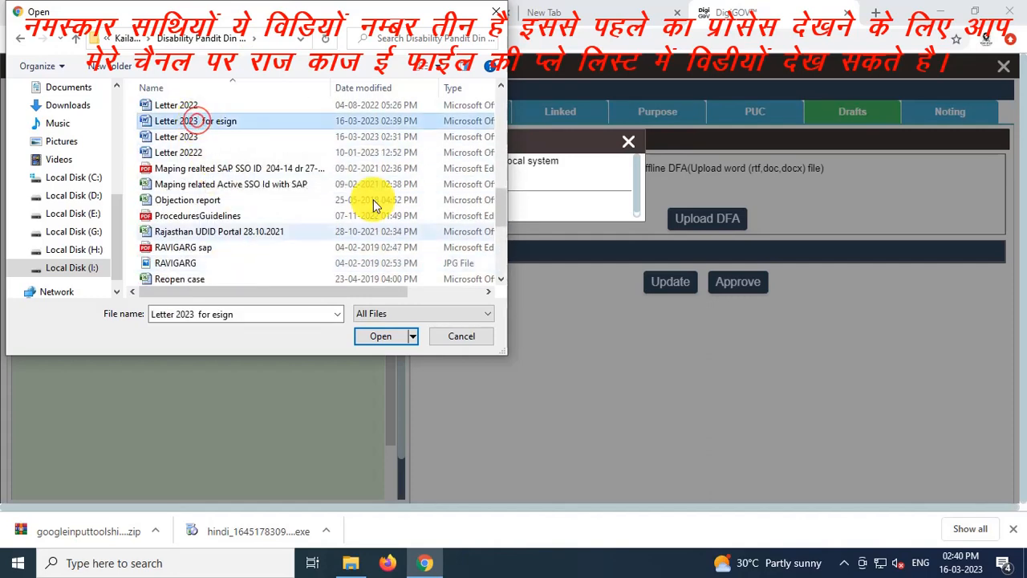
pyautogui.click(384, 336)
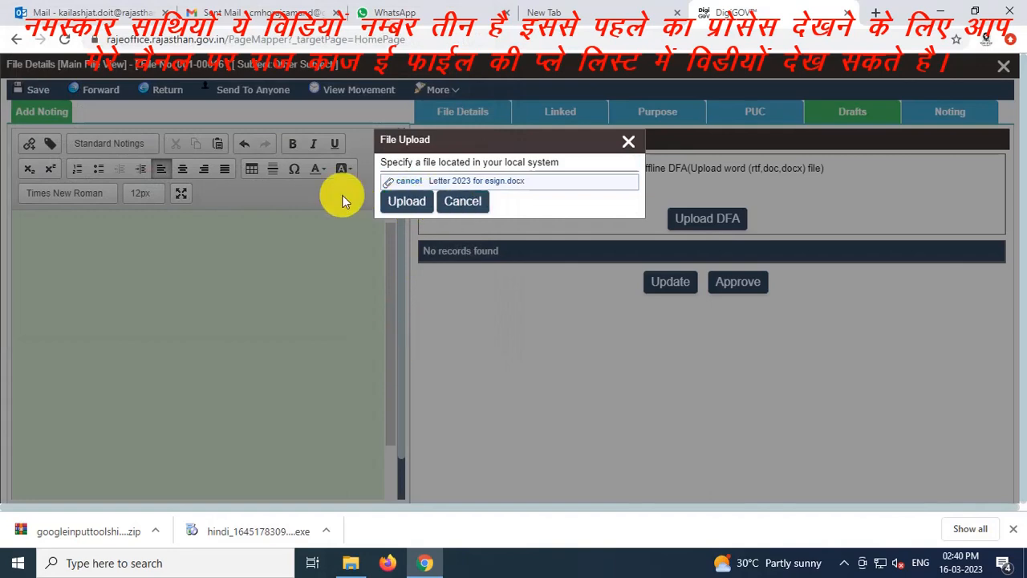
pyautogui.click(395, 206)
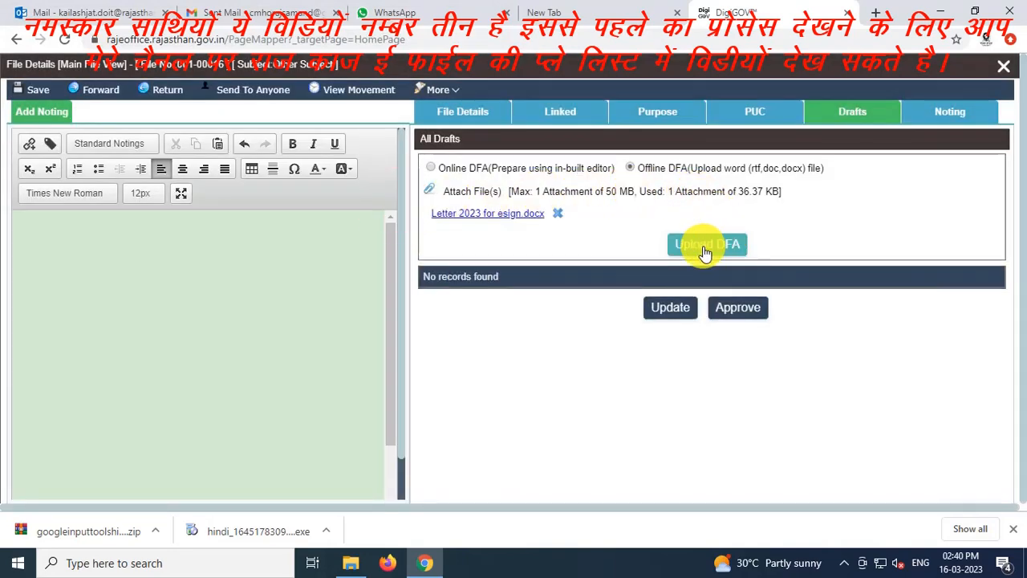
pyautogui.click(695, 249)
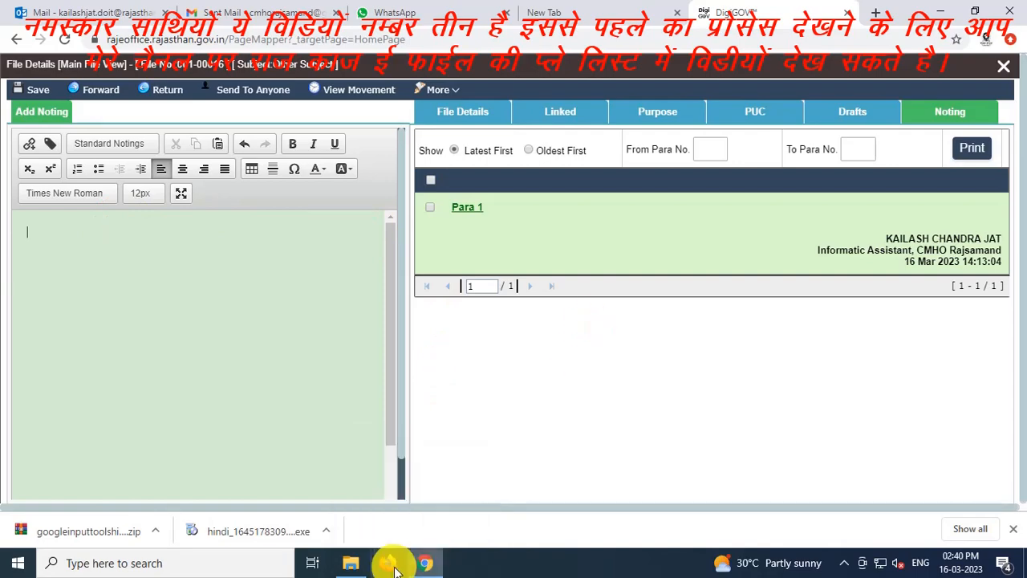
# Open Letter 2023 for esign in Word, copy its Hindi subject text, and open a new browser tab
pyautogui.click(363, 566)
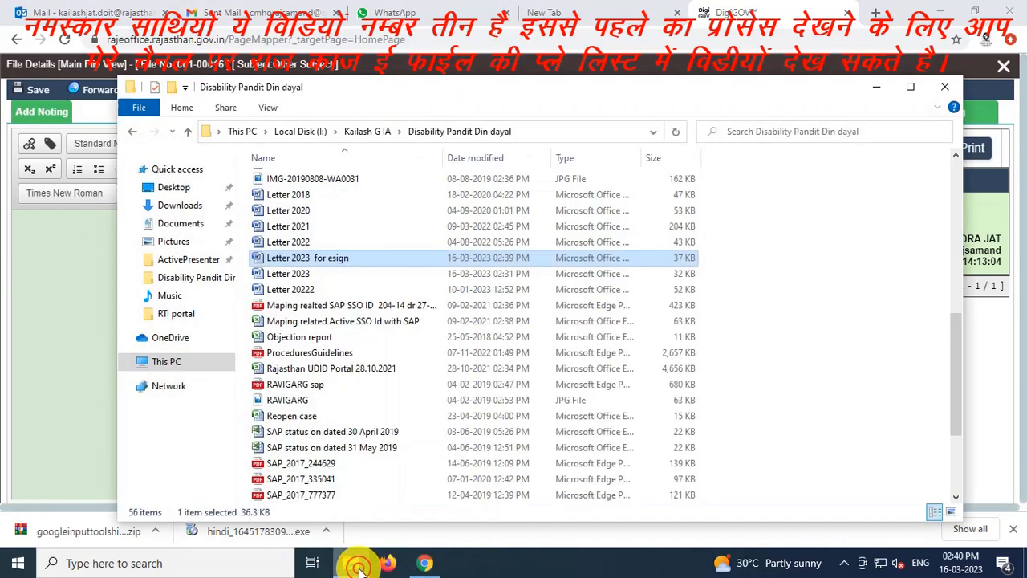
pyautogui.click(344, 264)
pyautogui.doubleClick(344, 264)
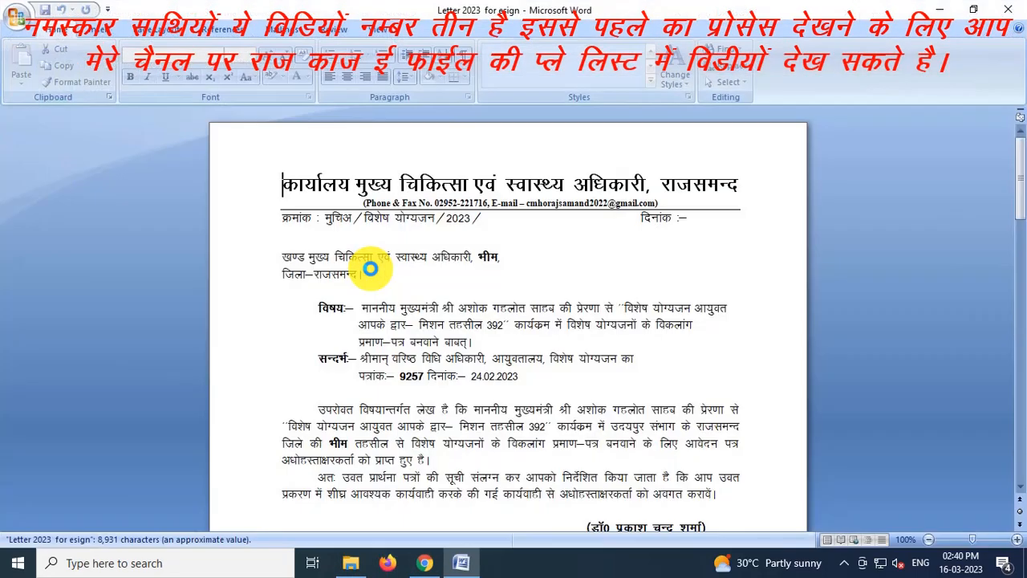
pyautogui.scroll(-2, 525, 329)
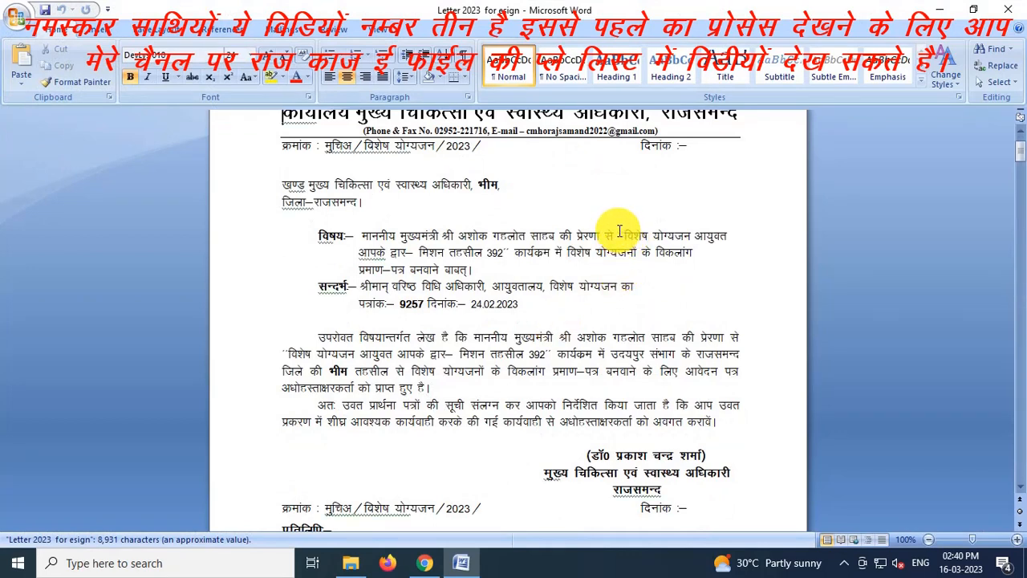
pyautogui.moveTo(617, 231); pyautogui.dragTo(497, 272)
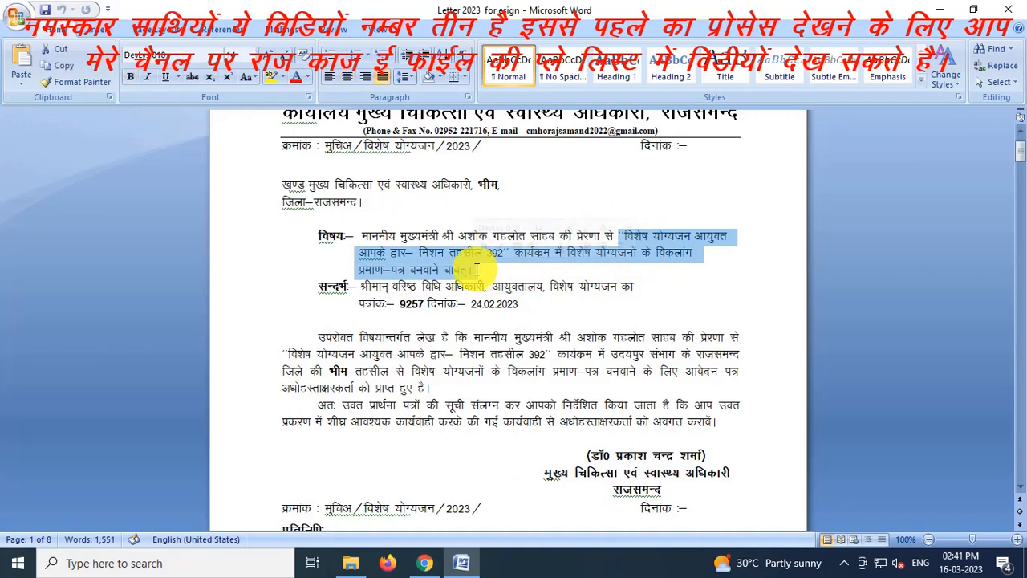
pyautogui.click(424, 563)
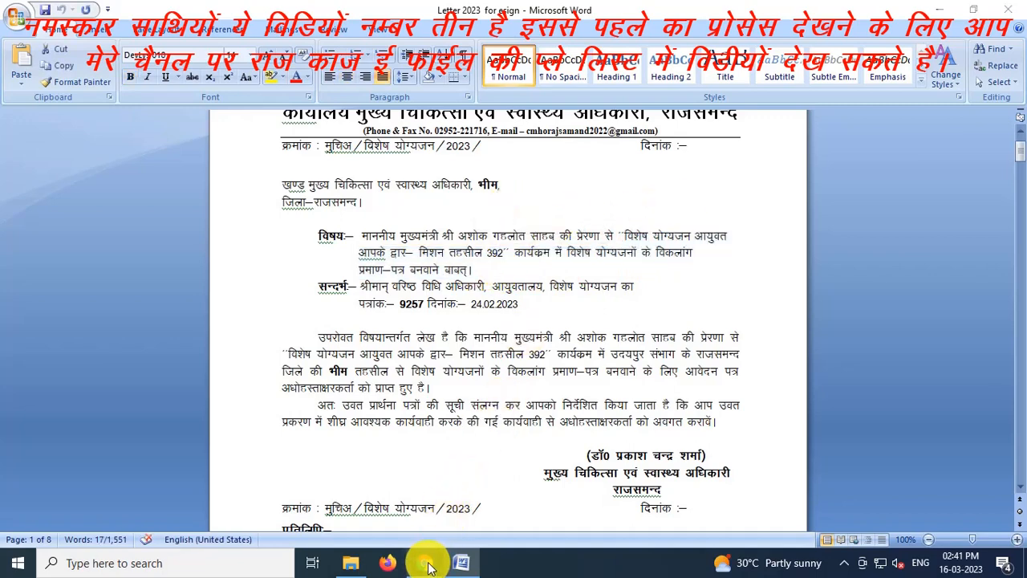
pyautogui.hotkey('ctrl', 't')
# On rajkaj.rajasthan.gov.in's Font Convertor, paste the subject into the DevLys010 box and convert to Mangal Unicode
pyautogui.write('raj')
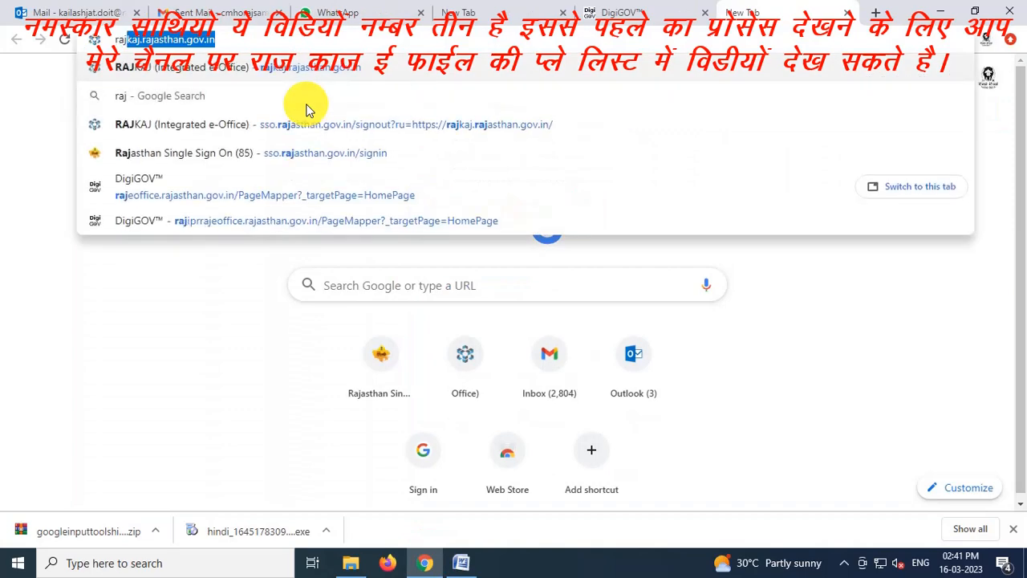
pyautogui.press('Return')
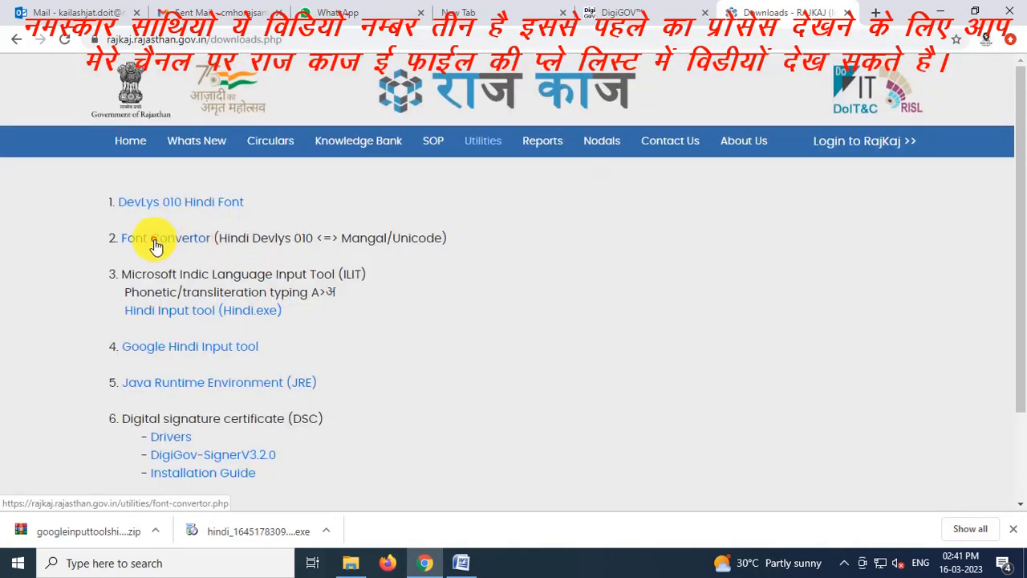
pyautogui.click(155, 242)
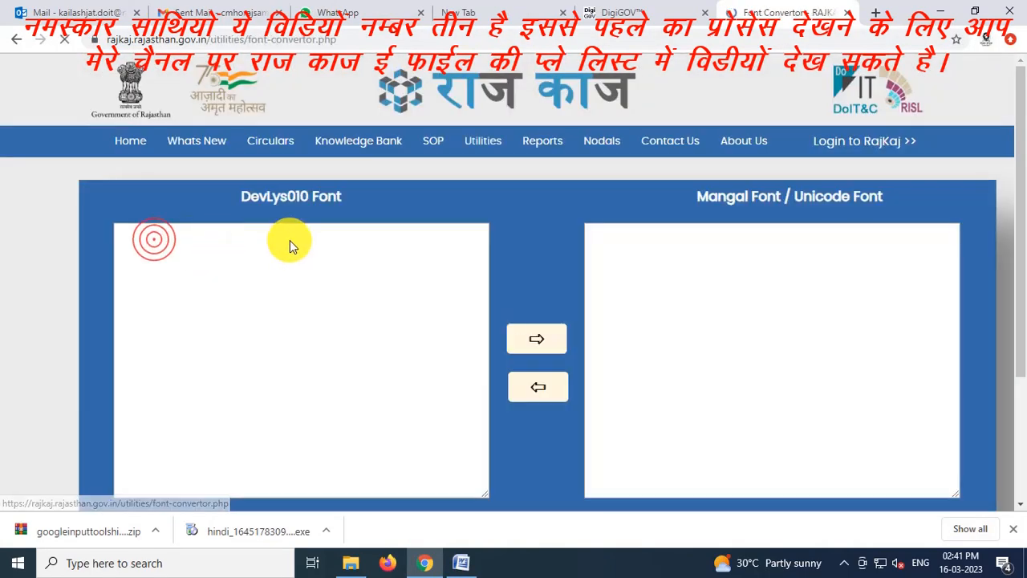
pyautogui.click(241, 252)
pyautogui.write("''विशेष योग्यजन आयुक्त  आपके द्वार– मिशन तहसील 392'' कार्यकम में विशेष योग्यजनों के विकलांग  प्रमाण–पत्र बनवाने बाबत।")
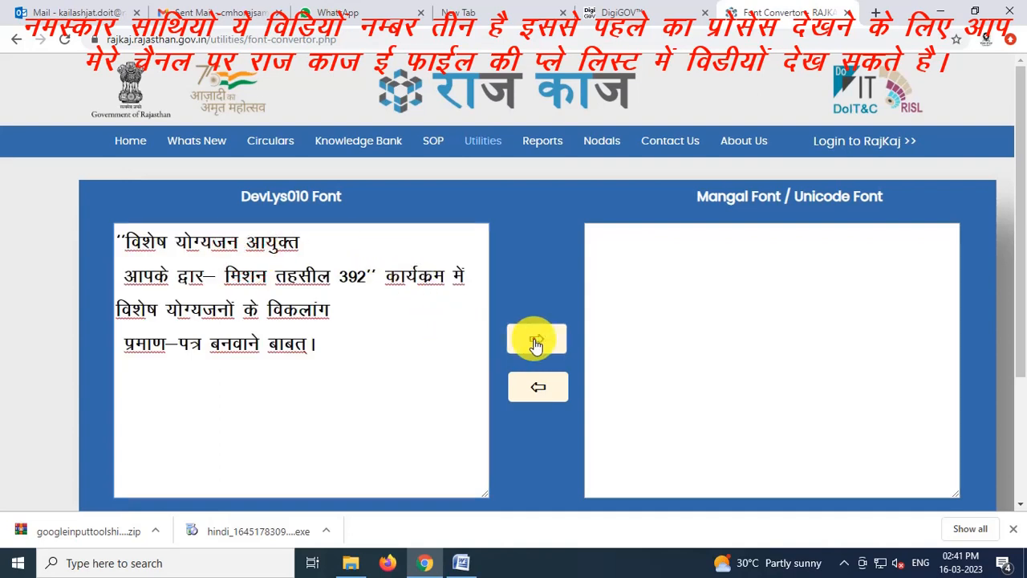
pyautogui.click(536, 338)
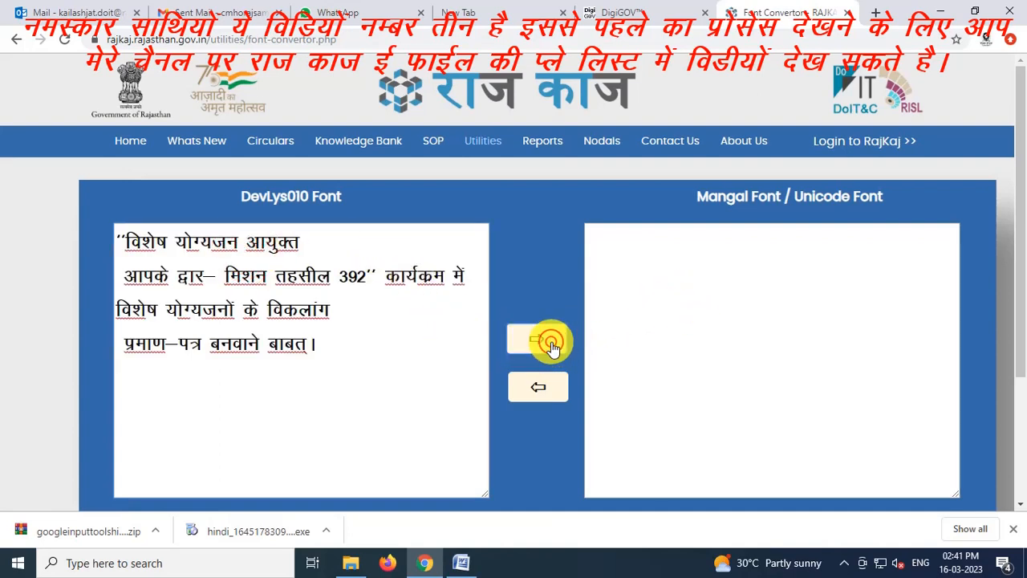
pyautogui.click(762, 256)
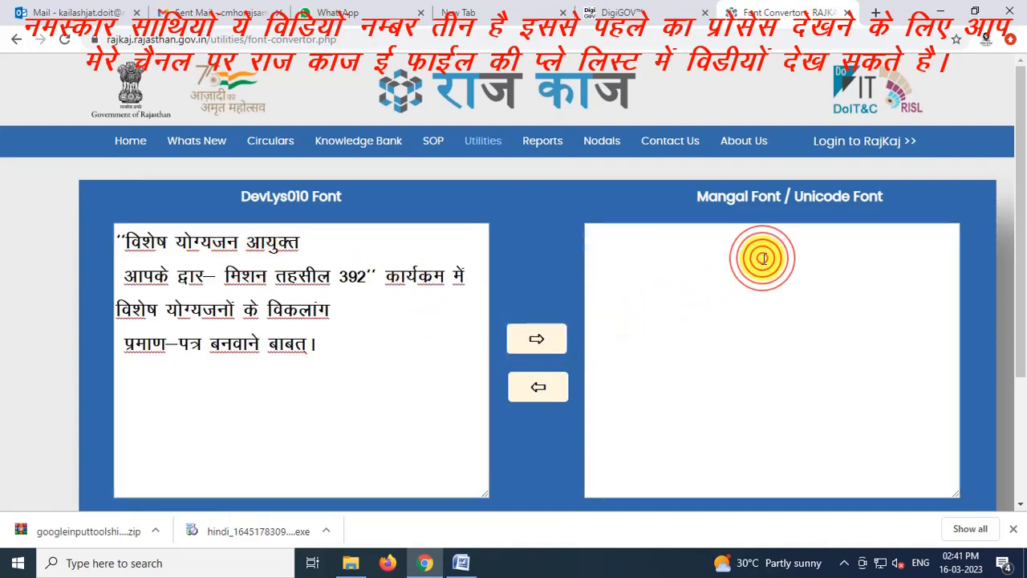
pyautogui.click(714, 256)
pyautogui.click(534, 338)
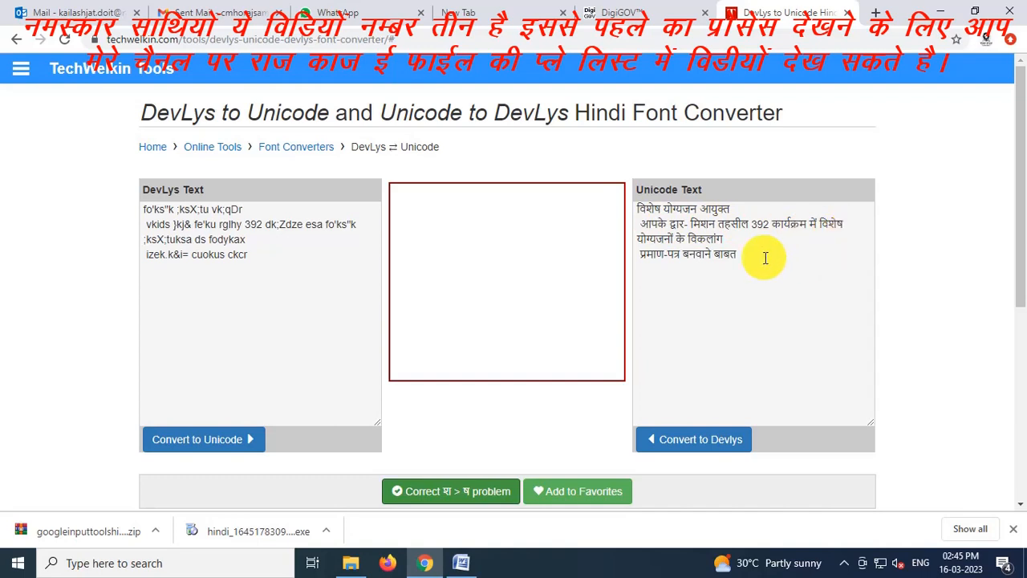
# Select the converted Unicode Hindi subject text and head back toward the e-file tab
pyautogui.moveTo(737, 253); pyautogui.dragTo(647, 201)
pyautogui.hotkey('ctrl', 'c')
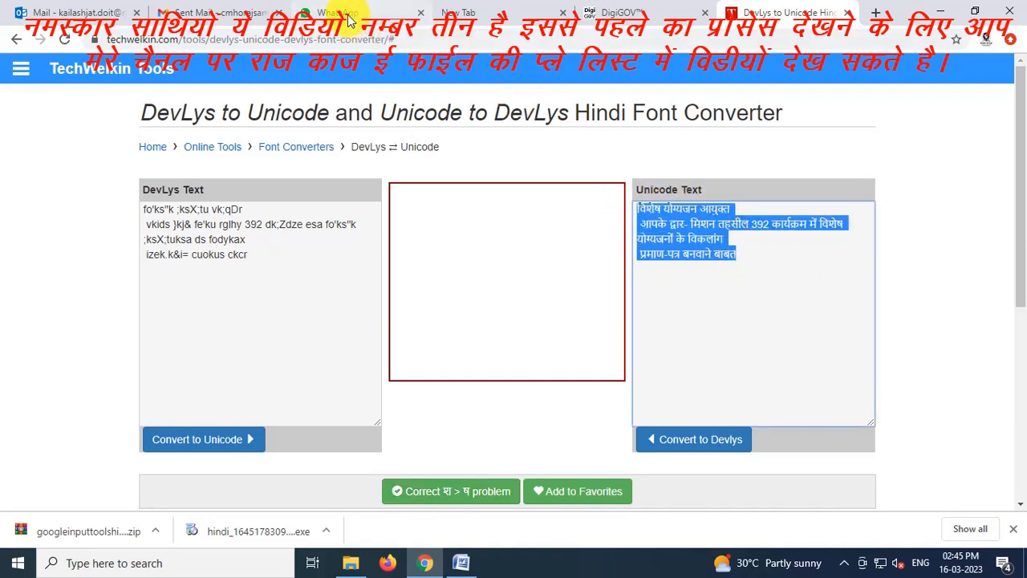
pyautogui.click(72, 9)
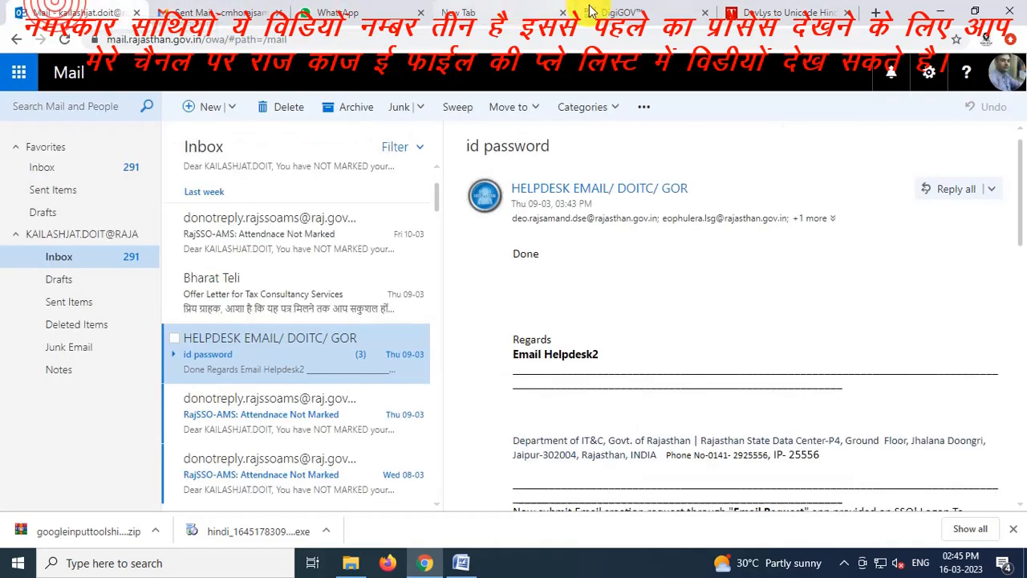
# Paste the Unicode Hindi subject into the noting editor, save it, check the draft letter, and save again
pyautogui.click(618, 12)
pyautogui.hotkey('ctrl', 'v')
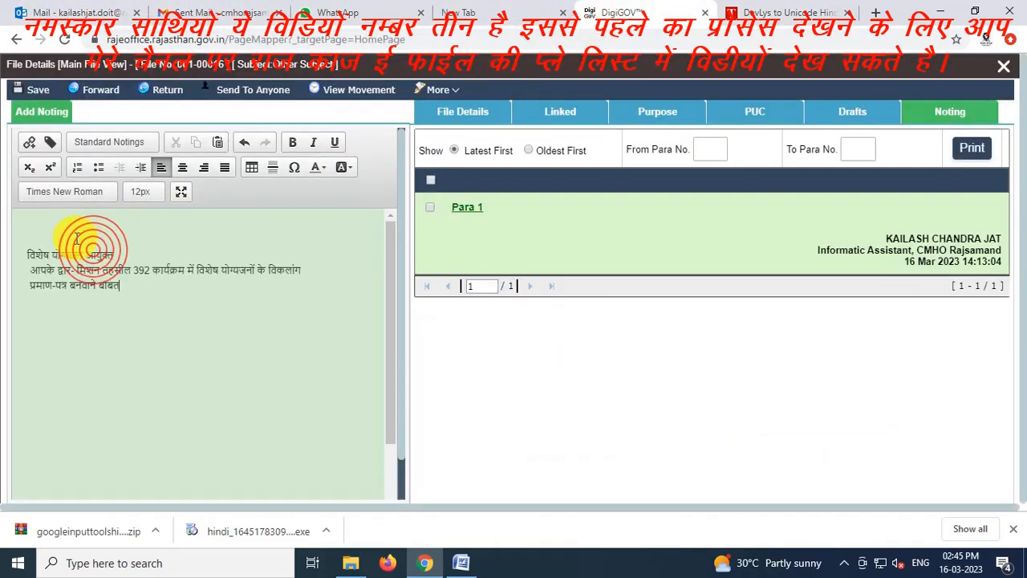
pyautogui.hotkey('ctrl', 'z')
pyautogui.click(46, 230)
pyautogui.hotkey('ctrl', 'v')
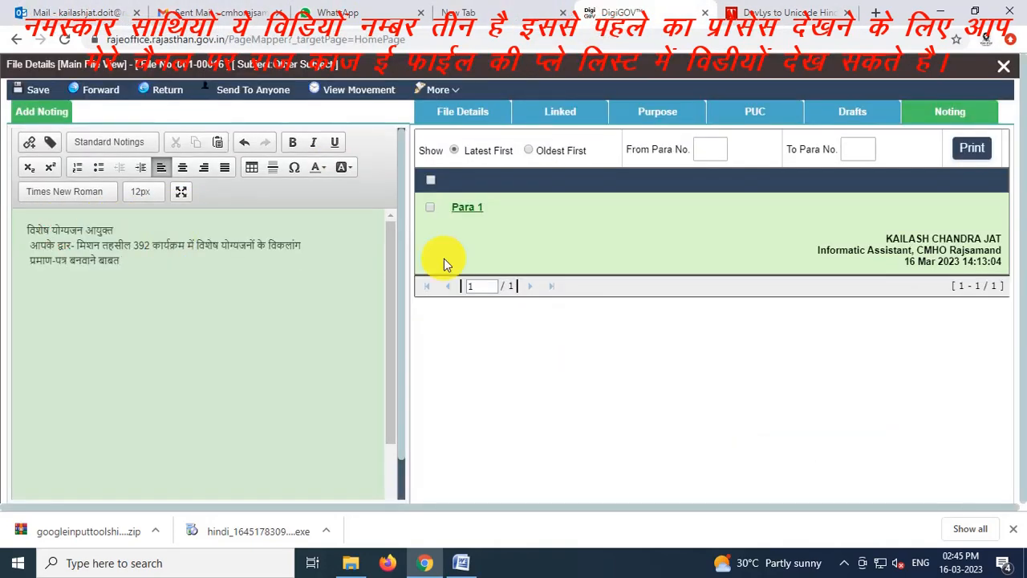
pyautogui.click(38, 89)
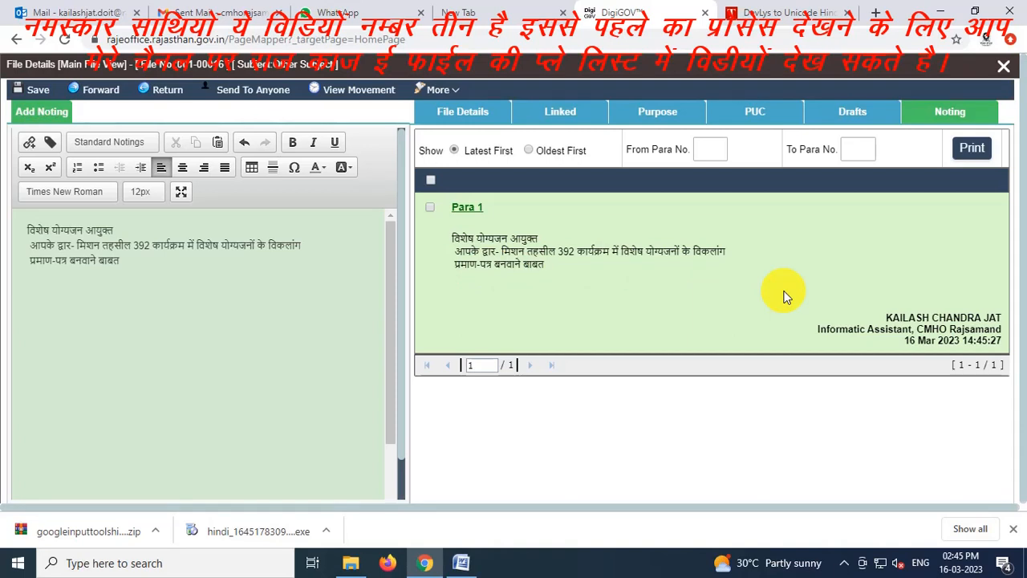
pyautogui.click(848, 118)
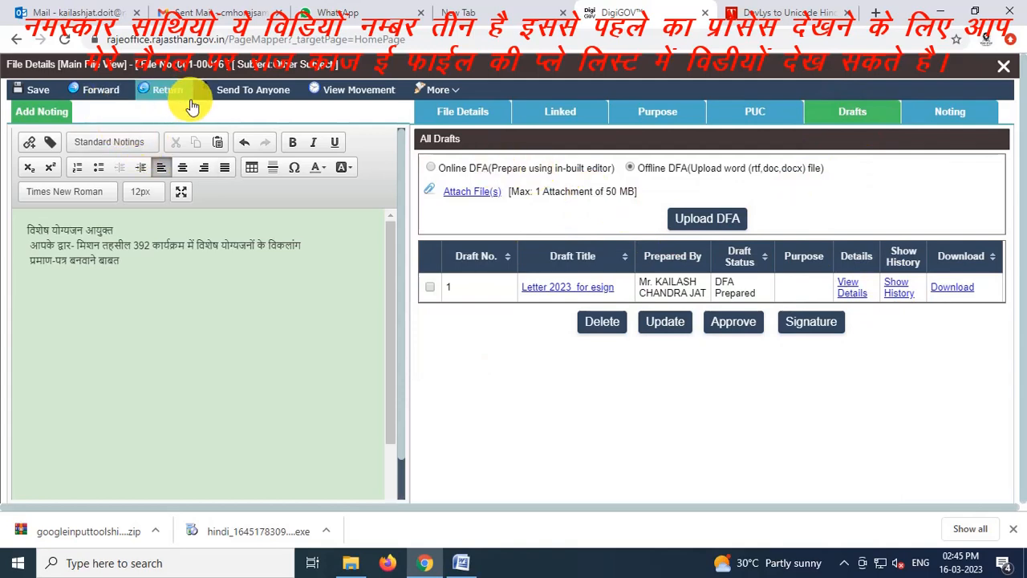
pyautogui.click(32, 89)
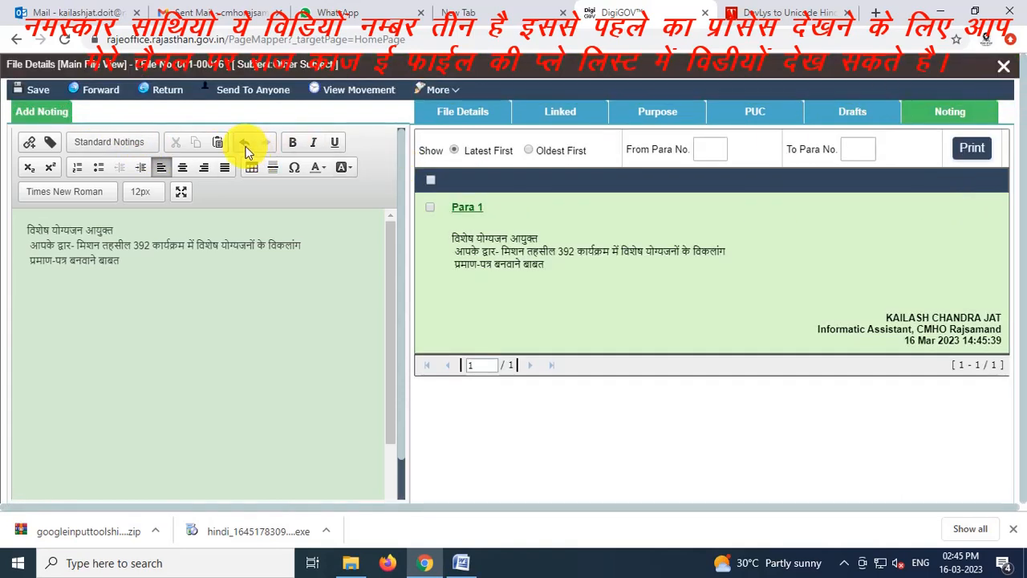
# Start forwarding the file and search all employees by the recipient officer's employee ID
pyautogui.click(101, 90)
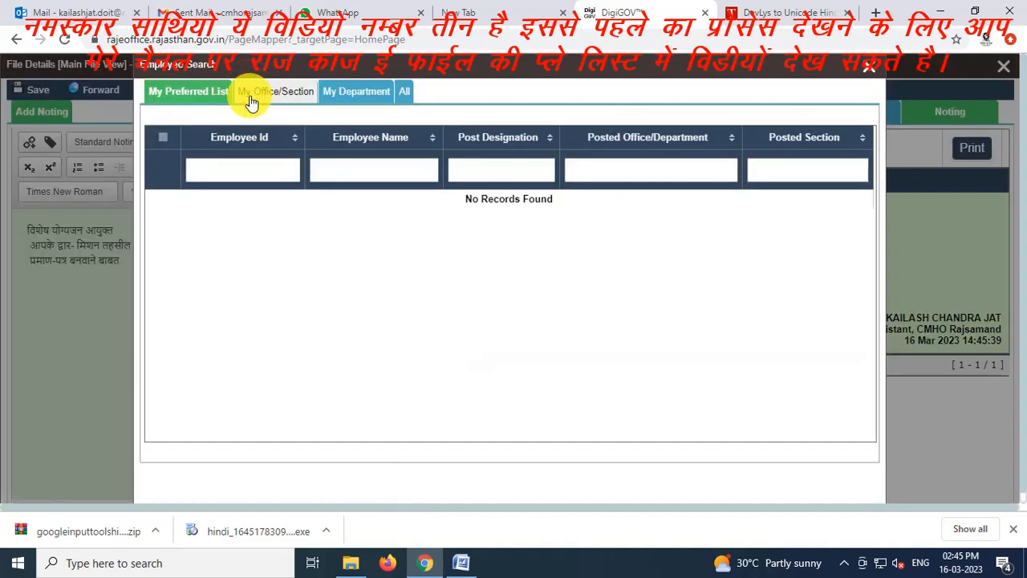
pyautogui.click(402, 94)
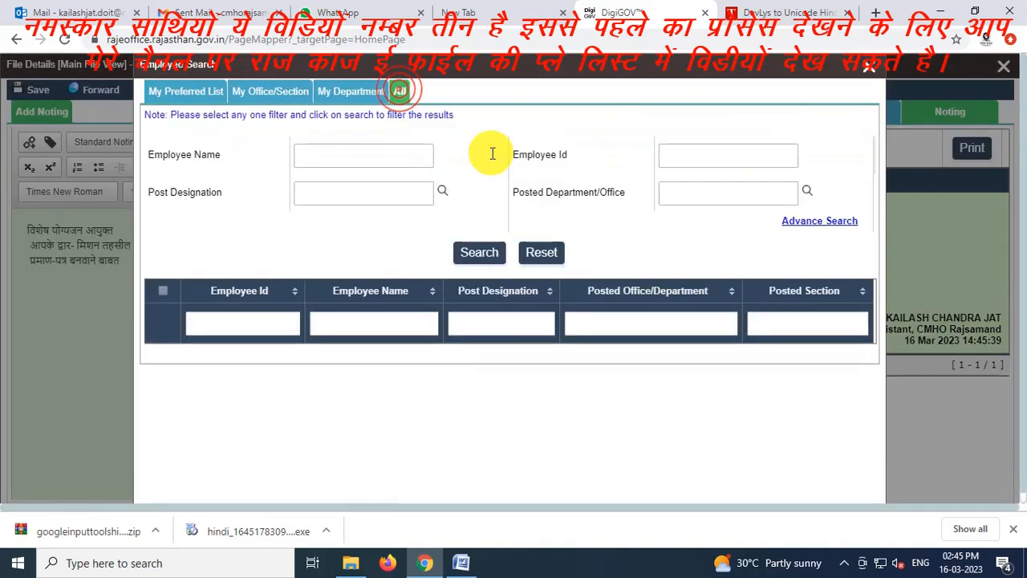
pyautogui.click(682, 153)
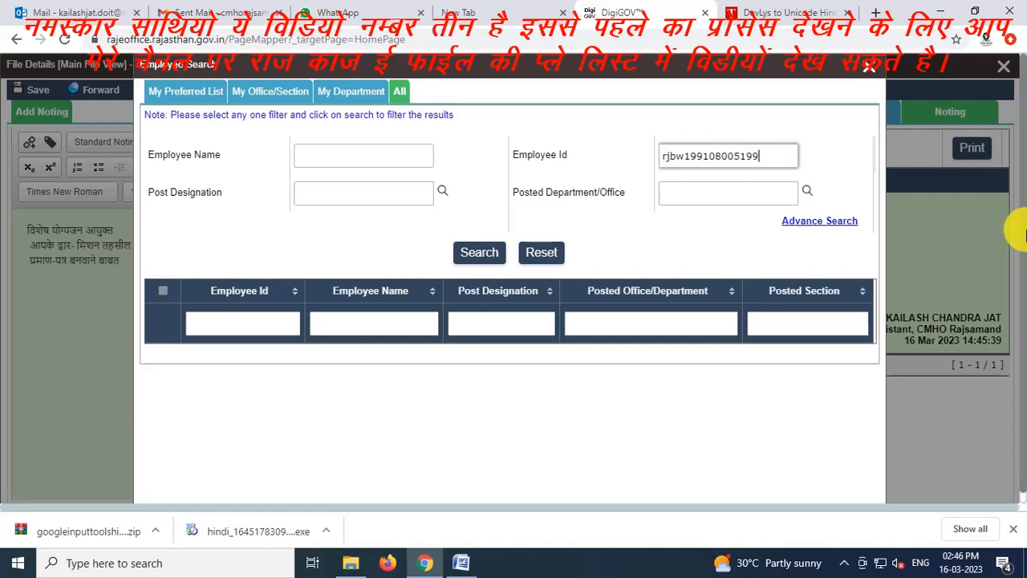
pyautogui.click(480, 255)
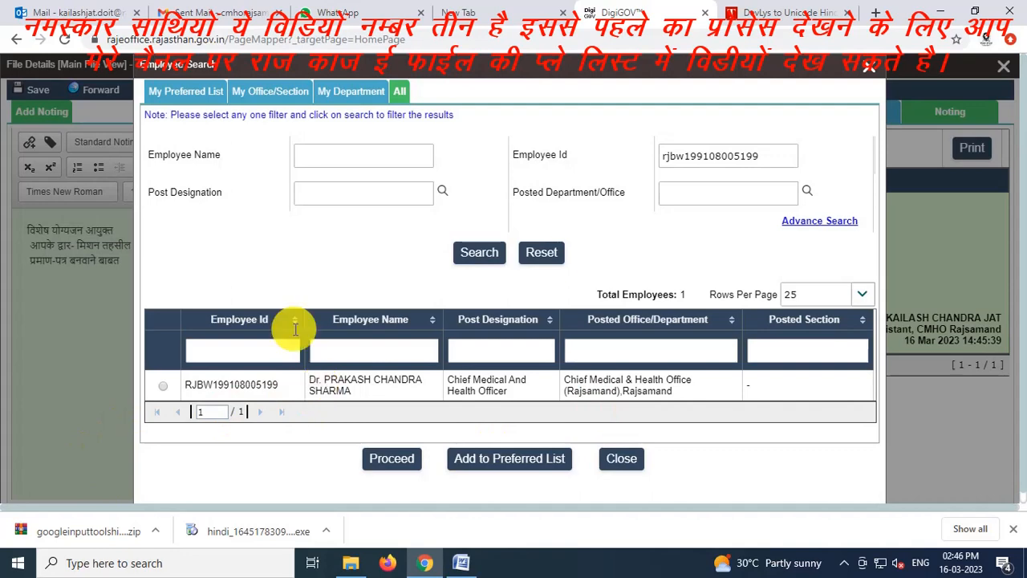
pyautogui.click(184, 94)
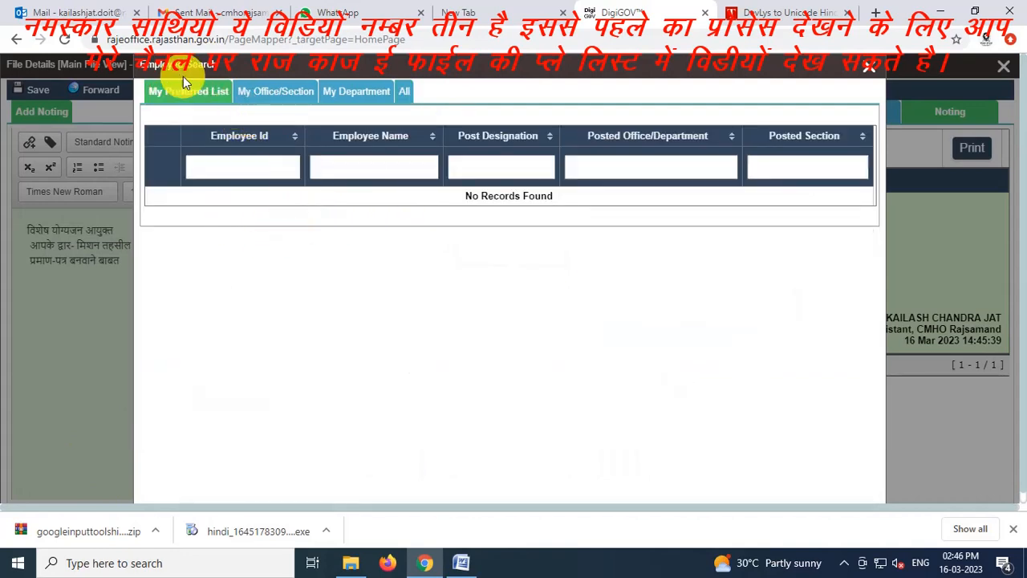
pyautogui.click(400, 95)
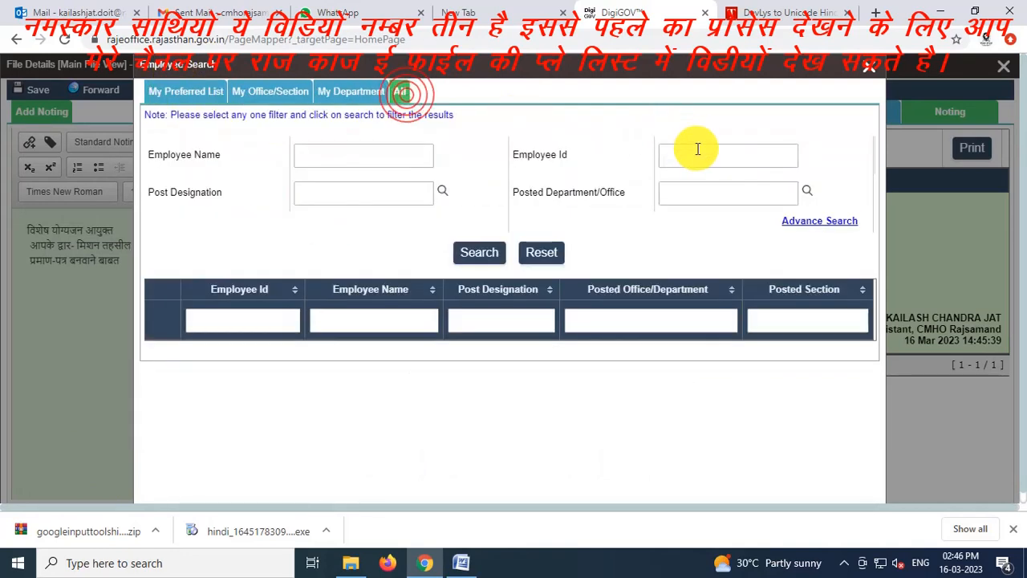
pyautogui.click(694, 152)
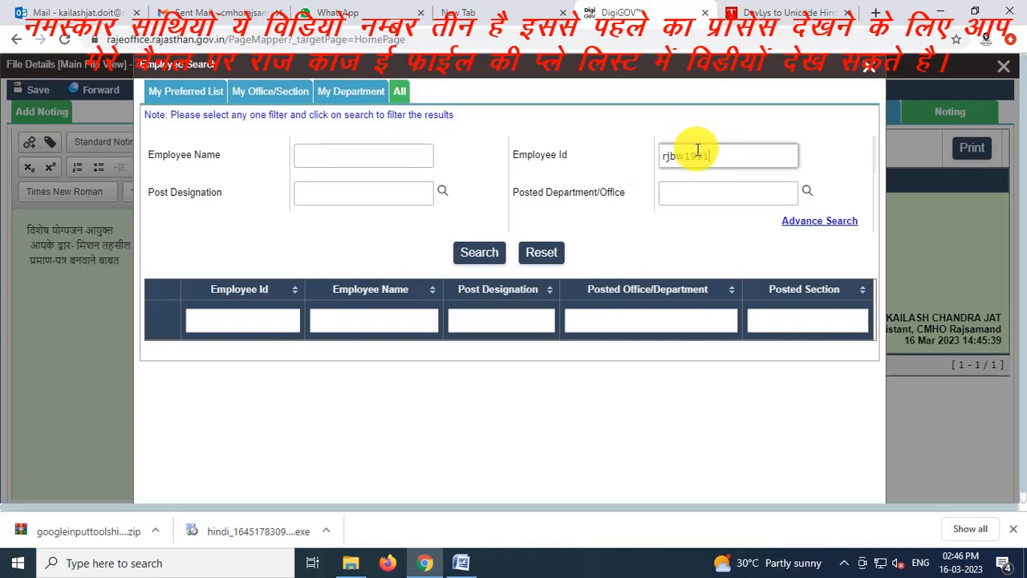
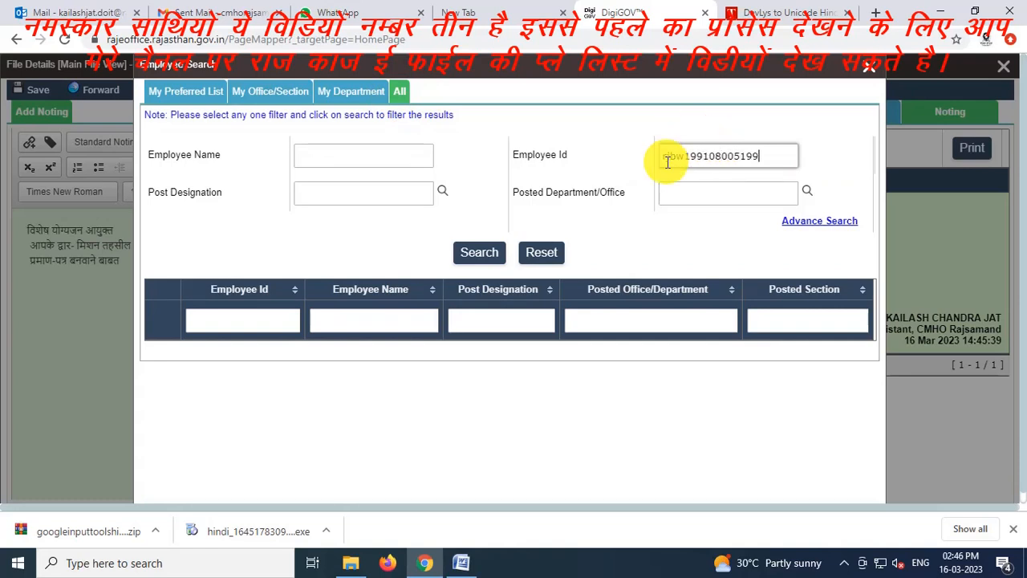
pyautogui.click(462, 251)
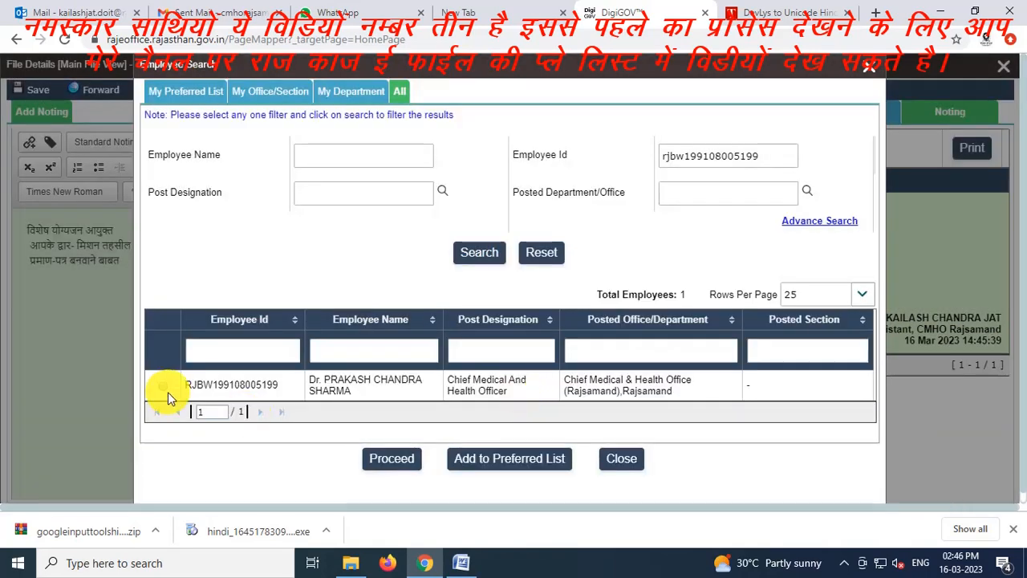
# Add the Chief Medical And Health Officer to the preferred list and proceed with him as recipient
pyautogui.click(165, 387)
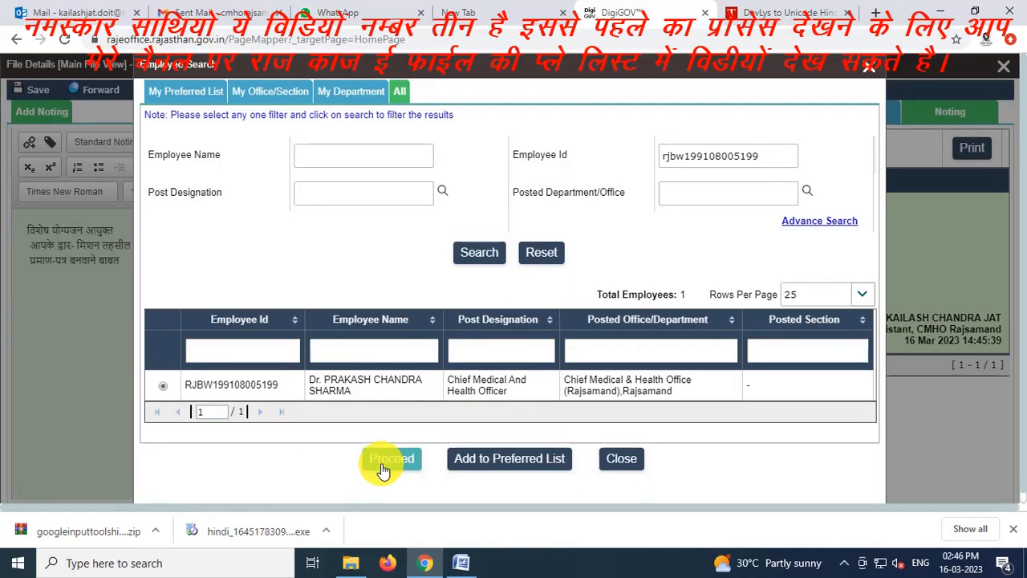
pyautogui.click(504, 458)
pyautogui.click(845, 562)
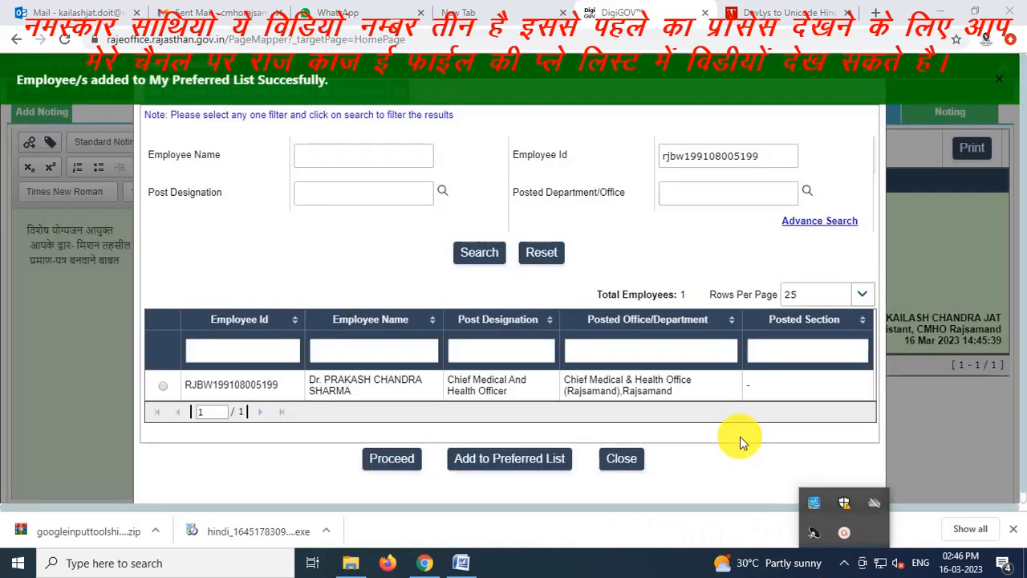
pyautogui.click(740, 436)
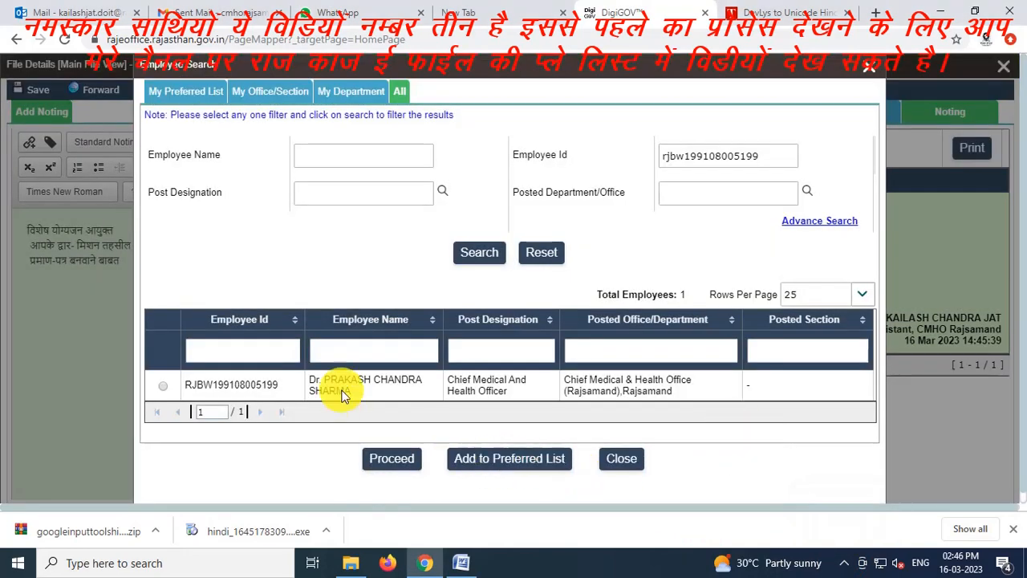
pyautogui.click(185, 93)
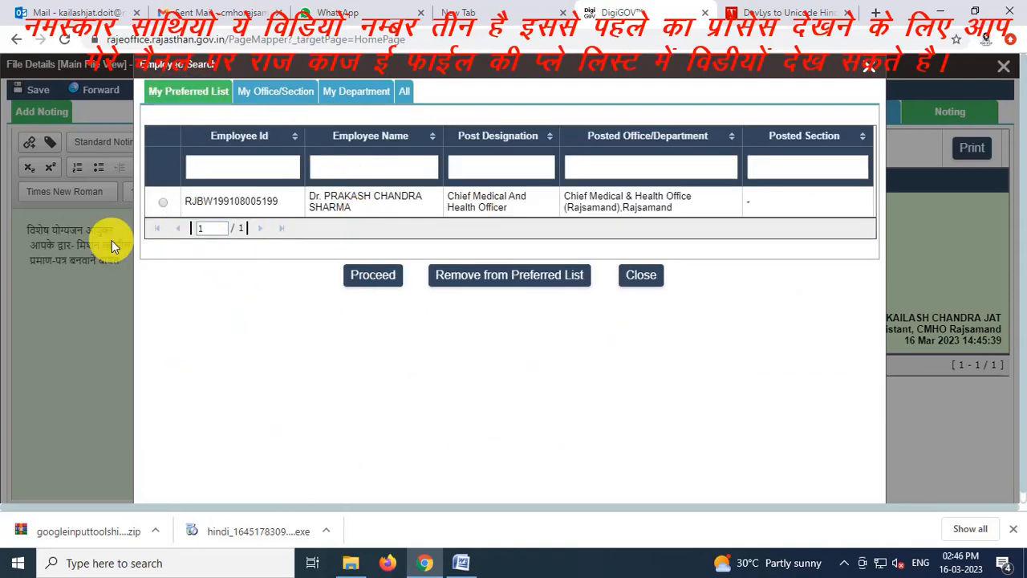
pyautogui.click(361, 277)
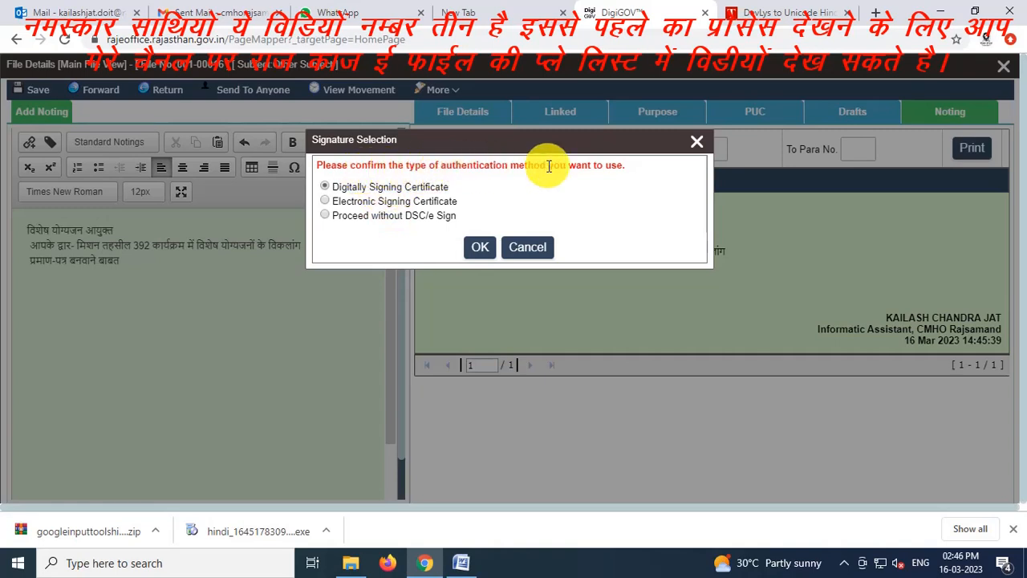
# Choose 'Proceed without DSC/e Sign' and confirm sending the file unsigned
pyautogui.click(322, 216)
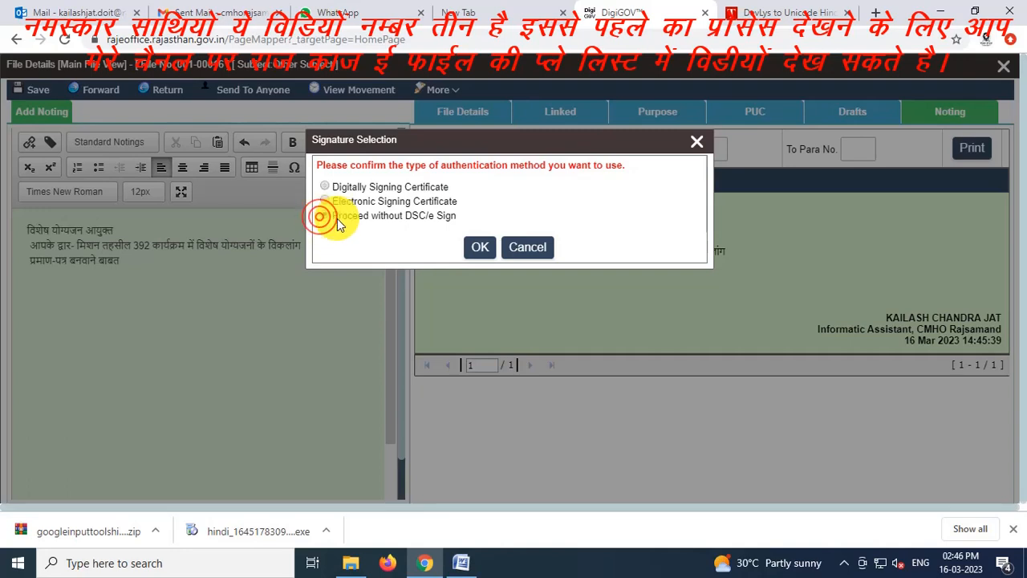
pyautogui.click(481, 246)
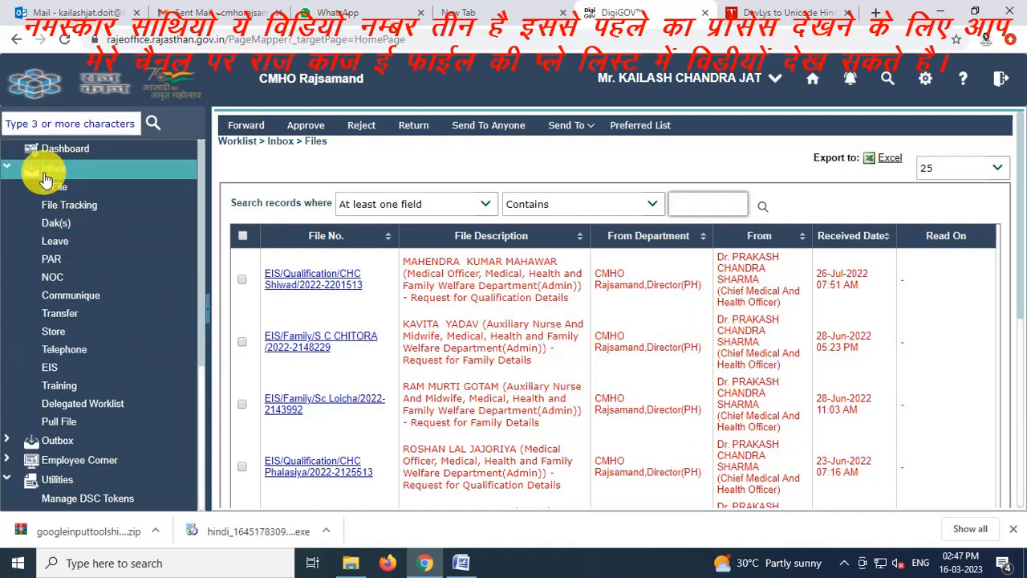
# Open sent file 001-00016 from the Outbox E-File list
pyautogui.click(12, 438)
pyautogui.scroll(-2, 56, 351)
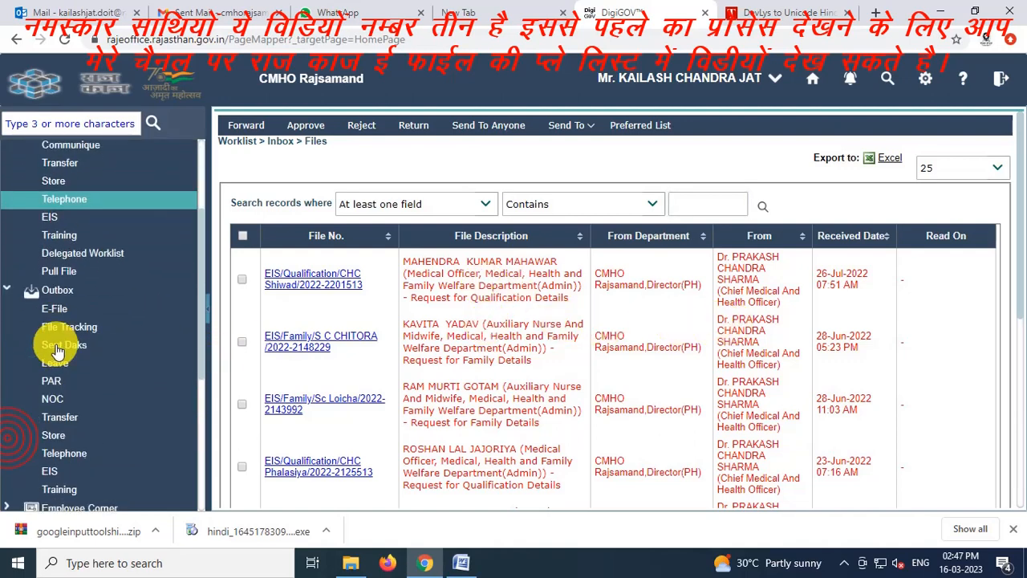
pyautogui.click(53, 313)
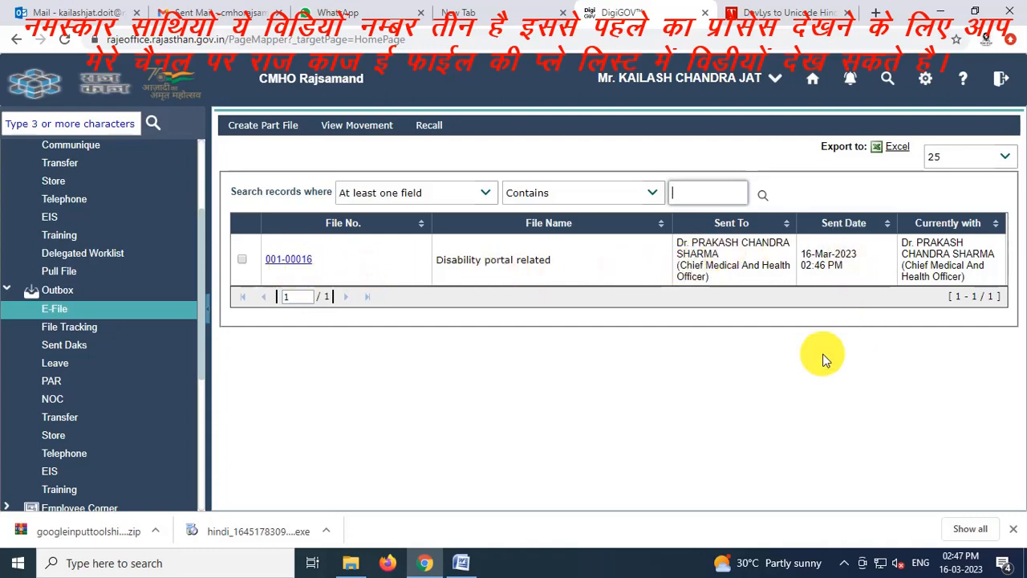
pyautogui.click(290, 267)
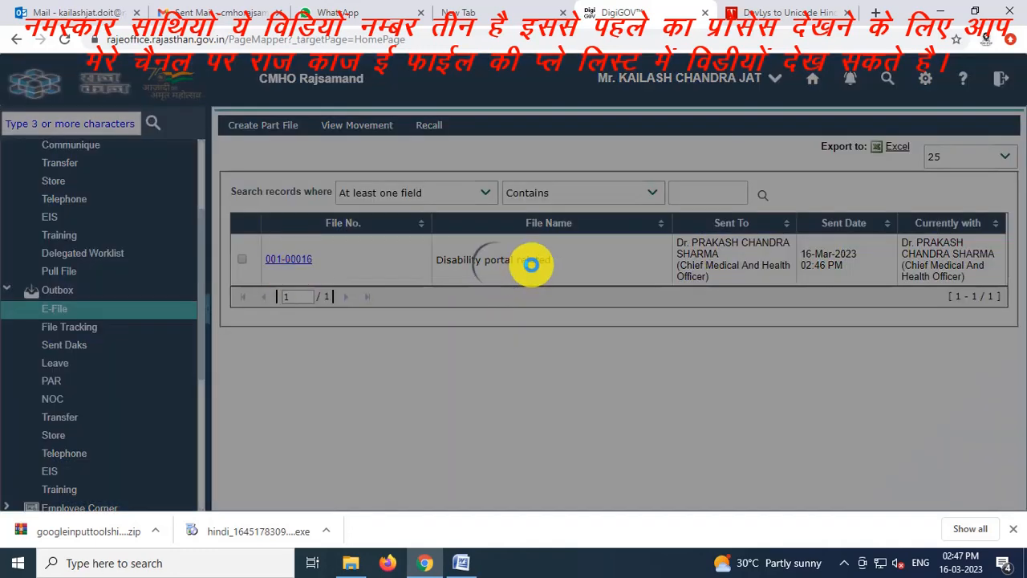
# Download draft Letter 2023 for esign from the Drafts tab, review it in Word, then close it
pyautogui.scroll(-1, 551, 389)
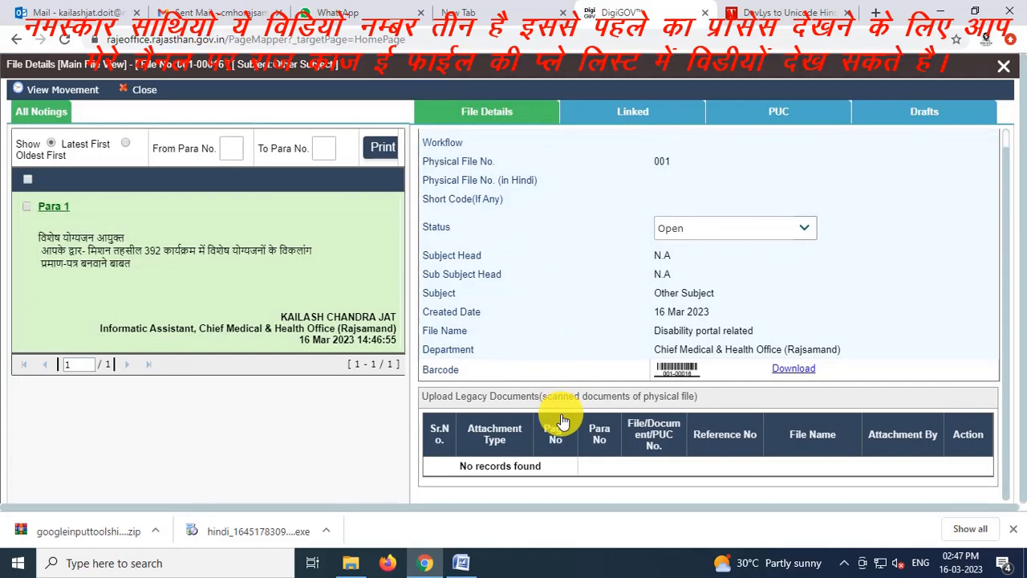
pyautogui.click(622, 114)
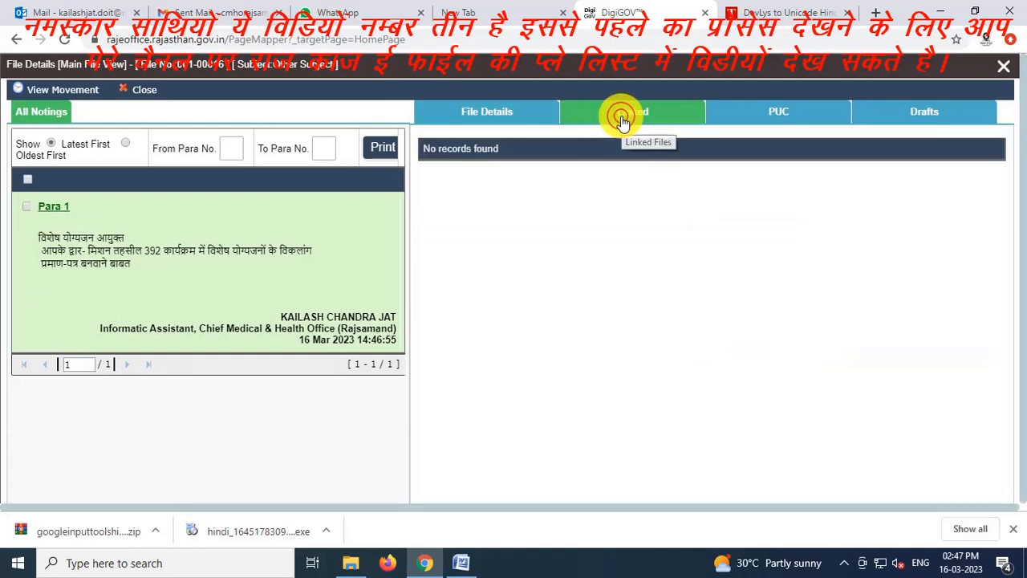
pyautogui.click(906, 117)
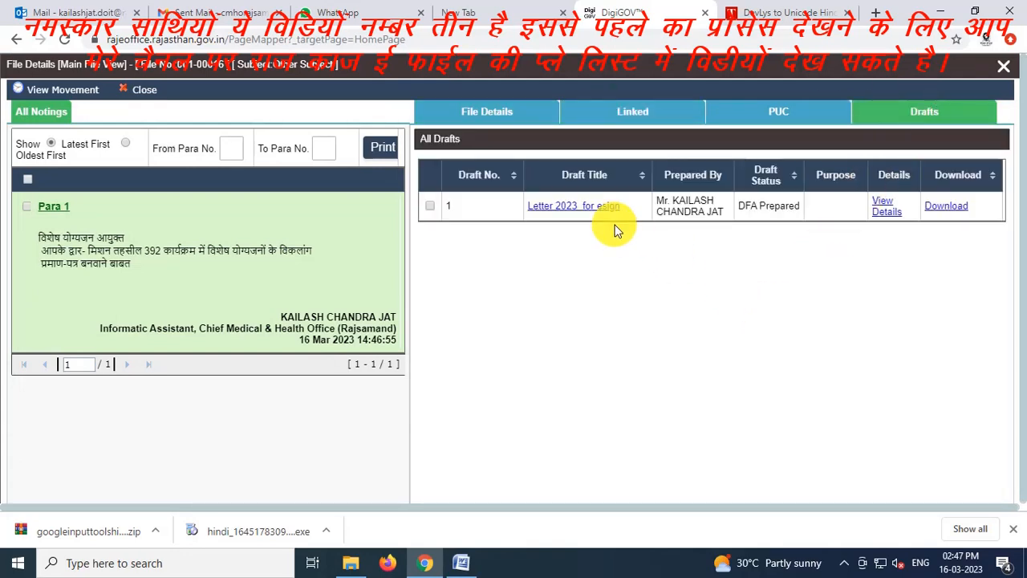
pyautogui.click(941, 208)
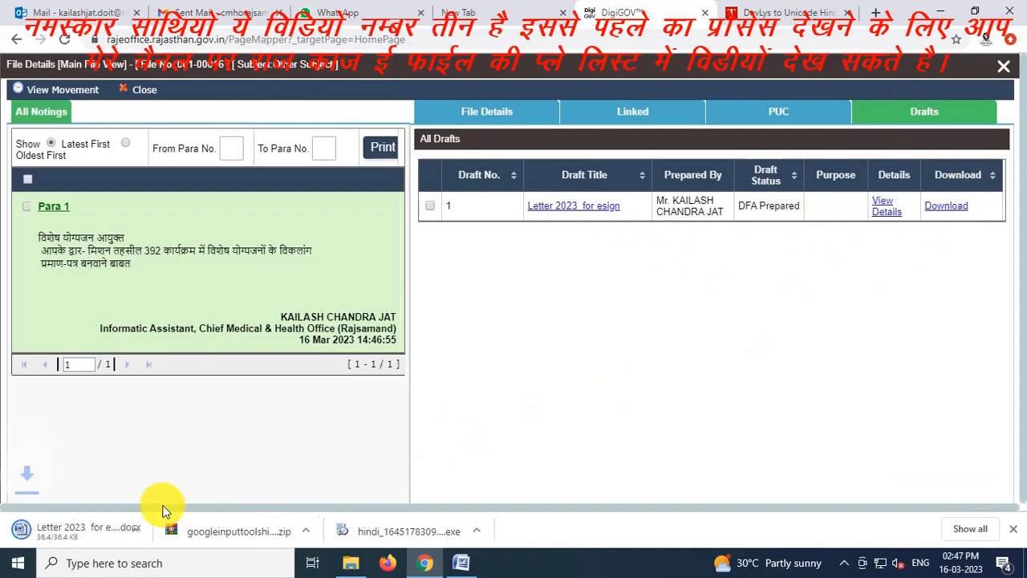
pyautogui.click(89, 533)
pyautogui.scroll(-20, 402, 280)
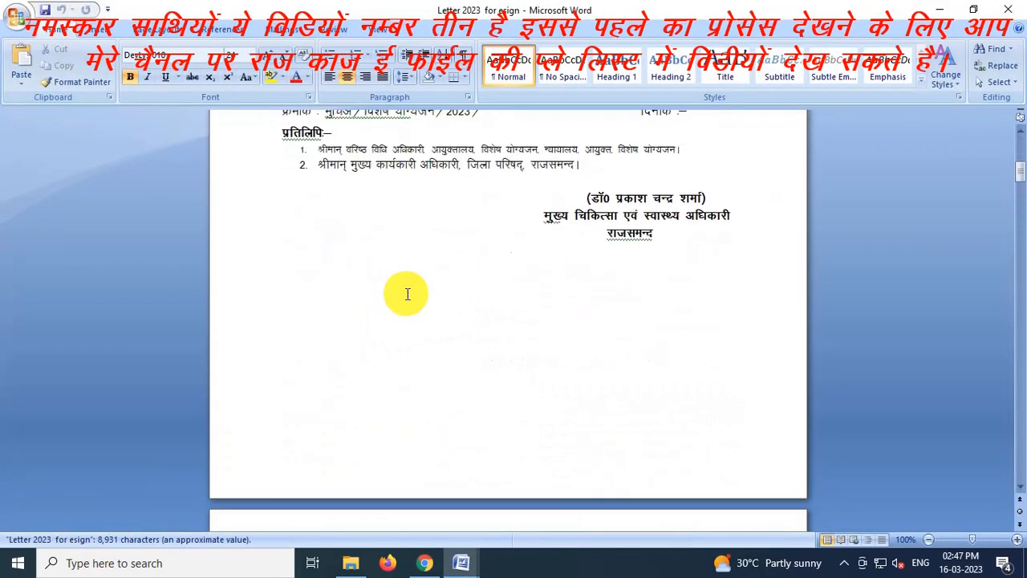
pyautogui.scroll(-15, 656, 414)
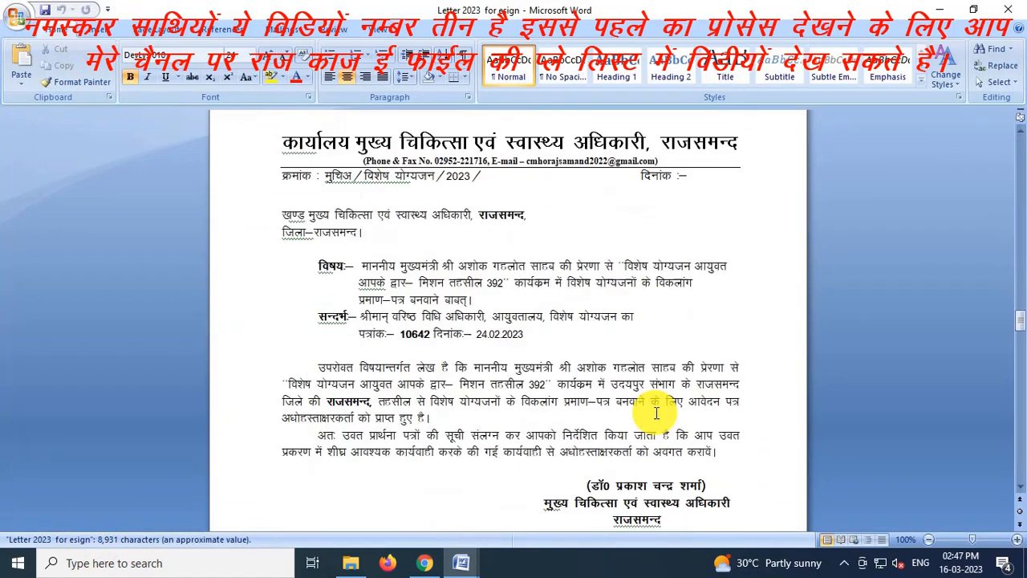
pyautogui.click(1016, 7)
pyautogui.click(830, 316)
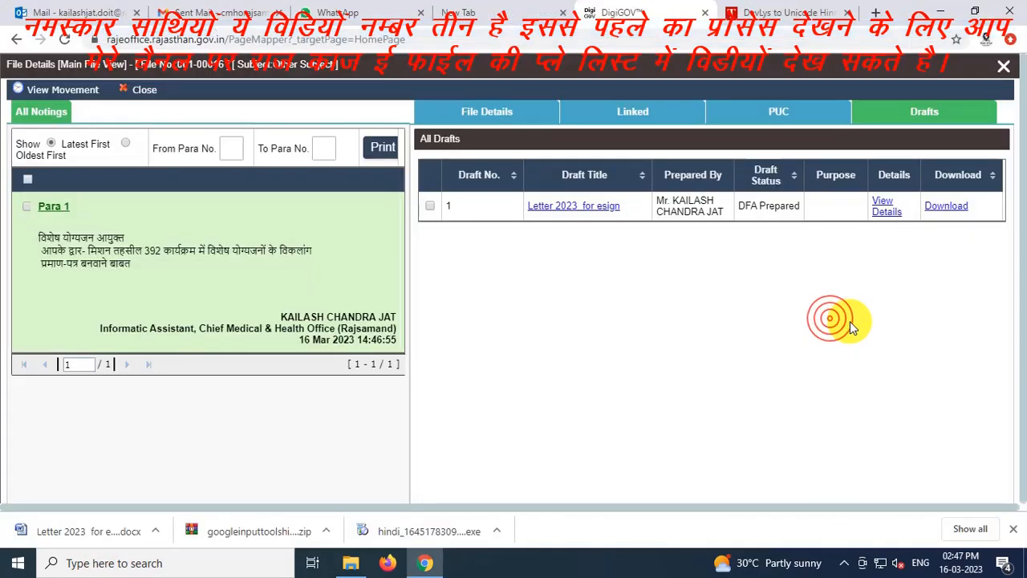
# Close file 001-00016's details and log out of e-office, confirming with Yes
pyautogui.click(145, 90)
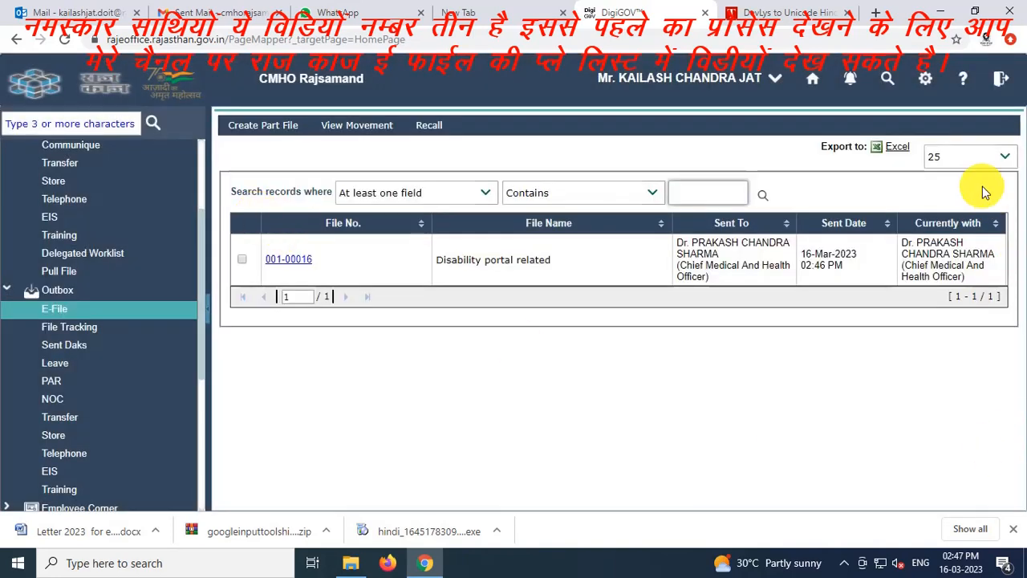
pyautogui.click(996, 76)
pyautogui.click(936, 109)
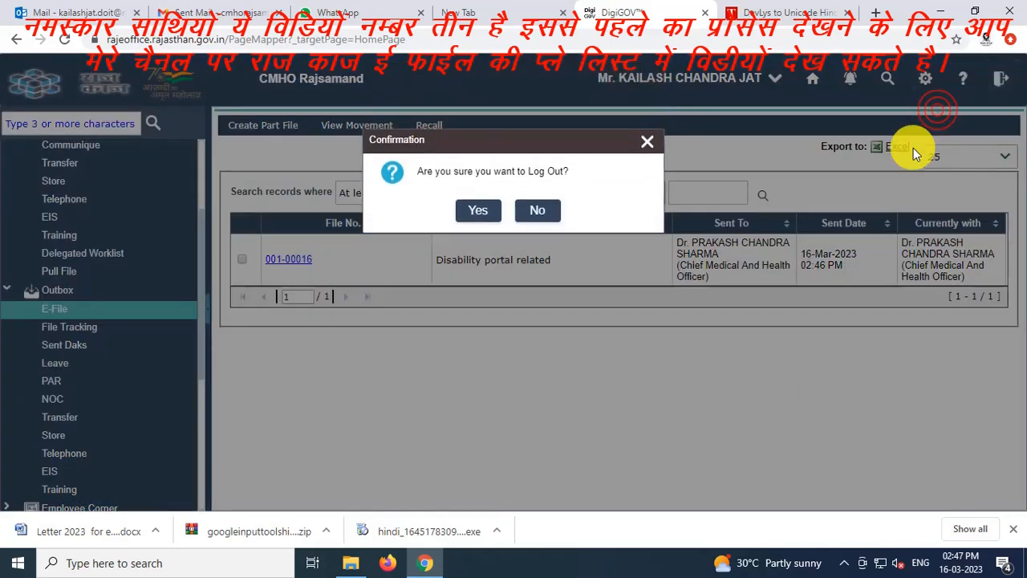
pyautogui.click(478, 211)
pyautogui.click(232, 42)
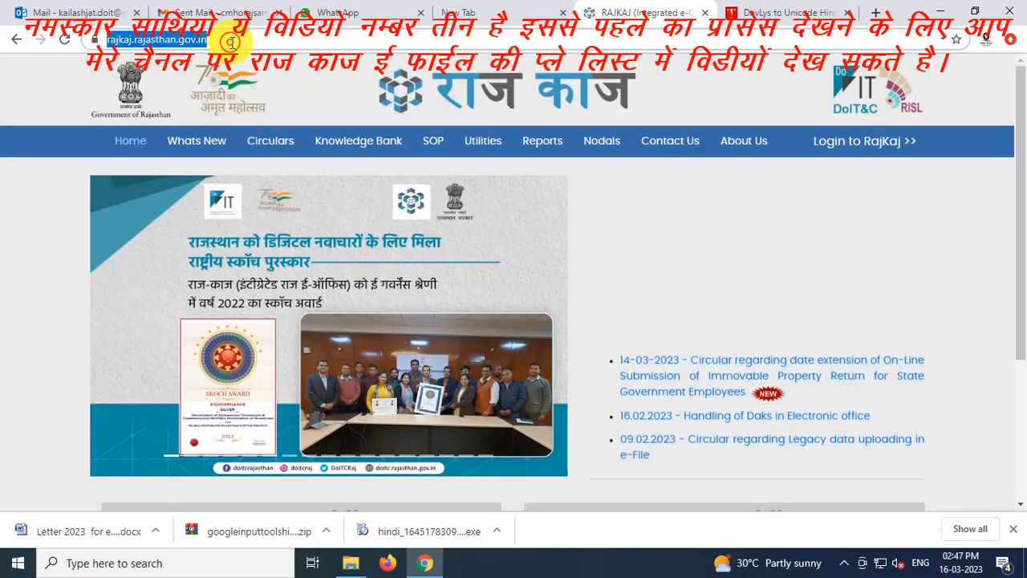
# Sign in at sso.rajasthan.gov.in/signin with the captcha, then sign out of the SSO dashboard
pyautogui.write('sso.rajasthan.gov.in/signin')
pyautogui.press('Return')
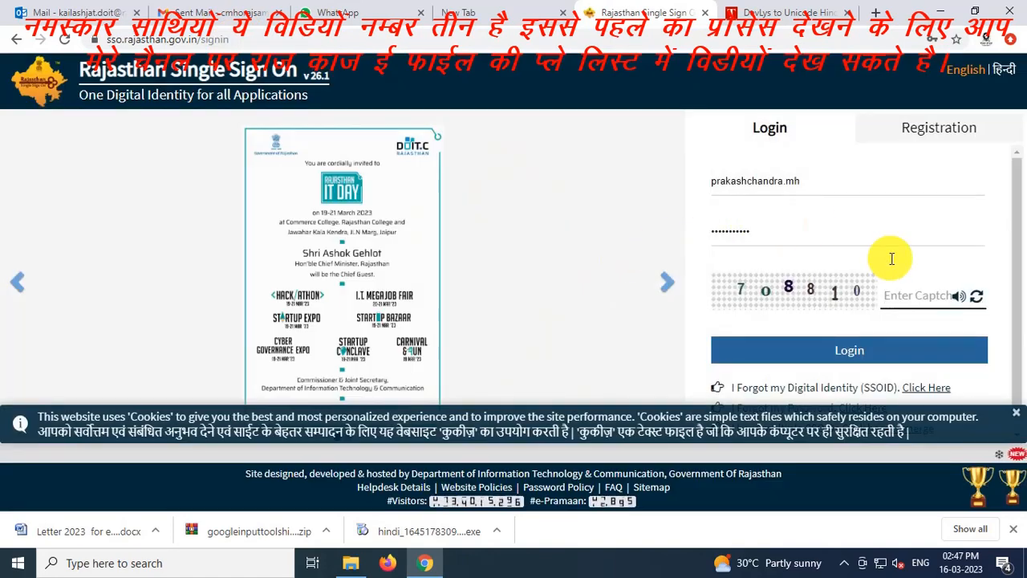
pyautogui.click(911, 296)
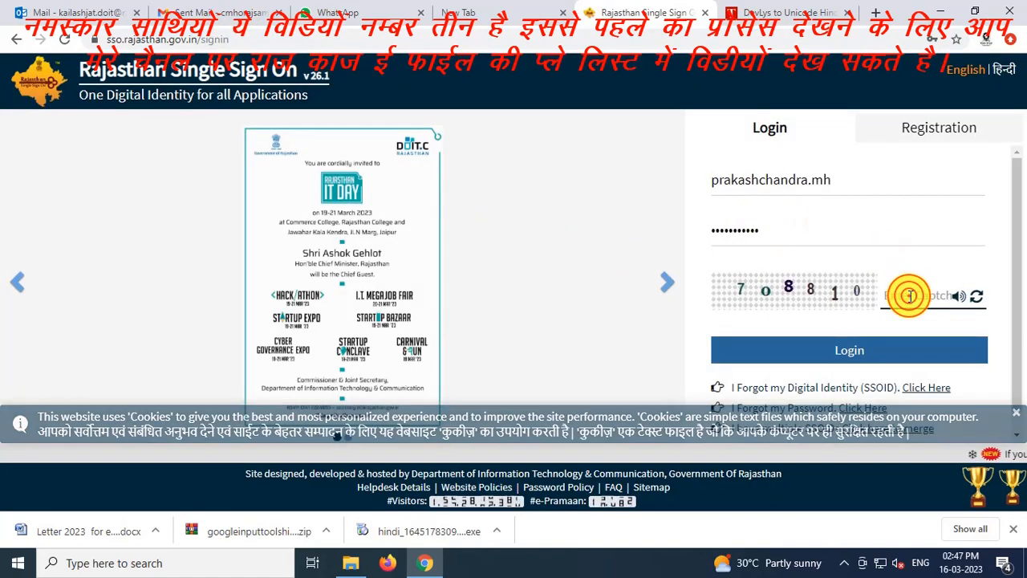
pyautogui.write('708810')
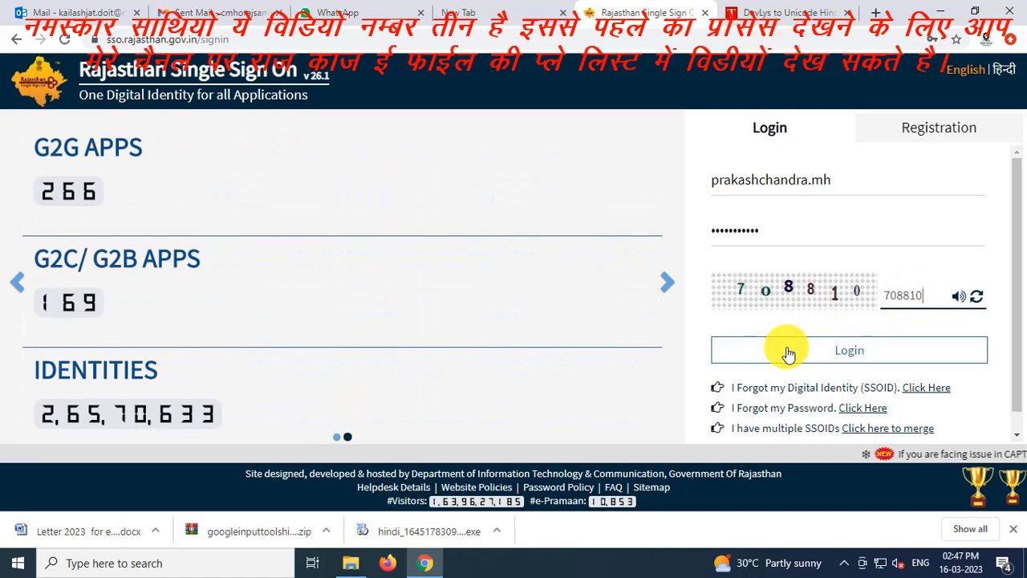
pyautogui.click(745, 345)
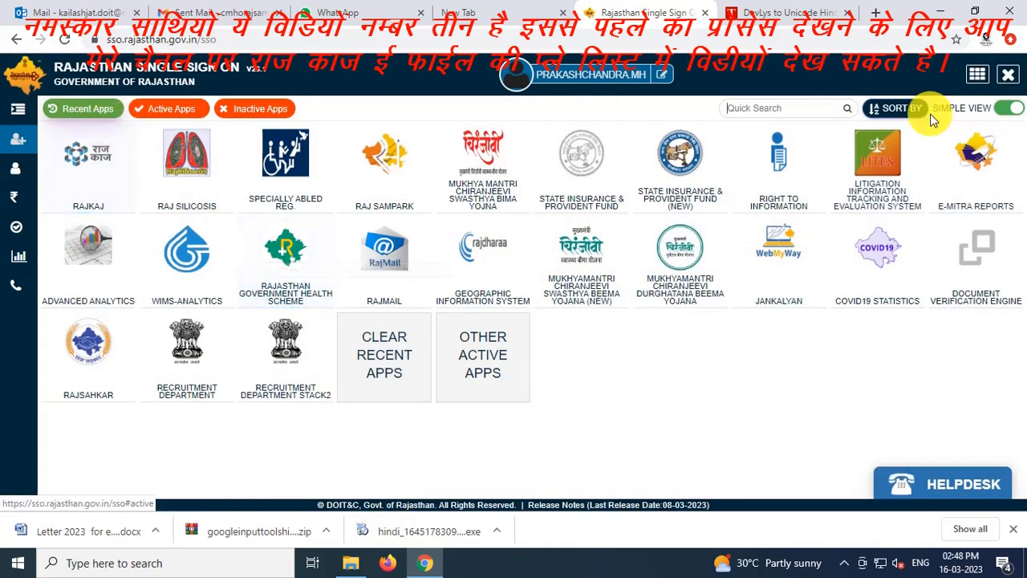
pyautogui.click(1007, 79)
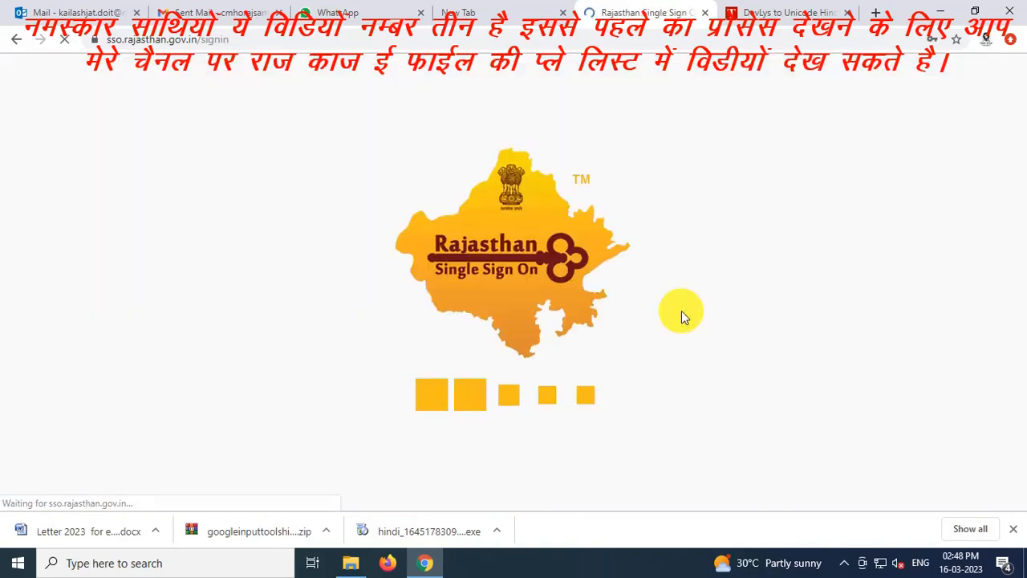